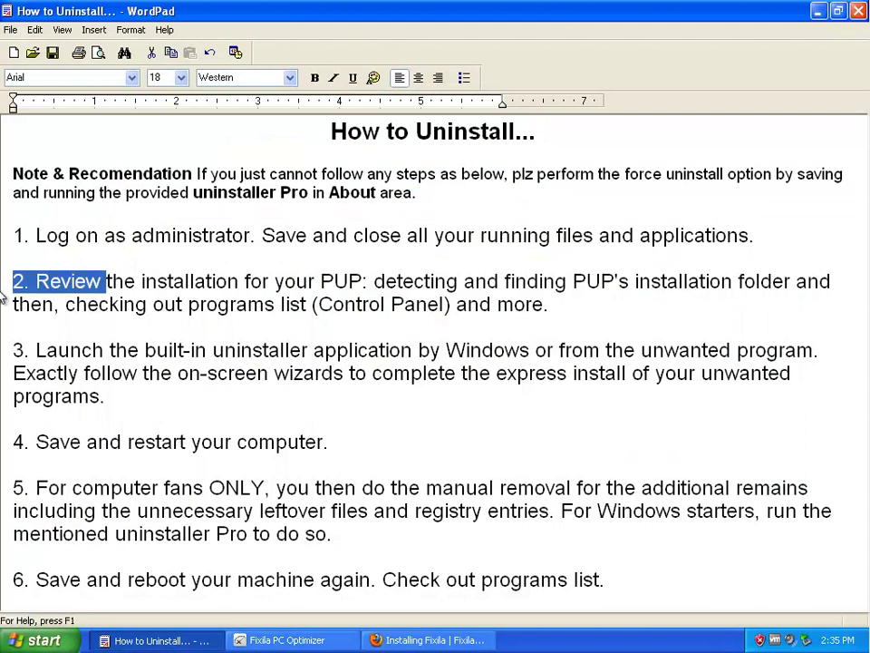
Go through the uninstall instructions in the document, highlighting the start of items 3, 4, 5 and 6.
left_click_drag(106, 351, 11, 352)
left_click_drag(86, 443, 7, 449)
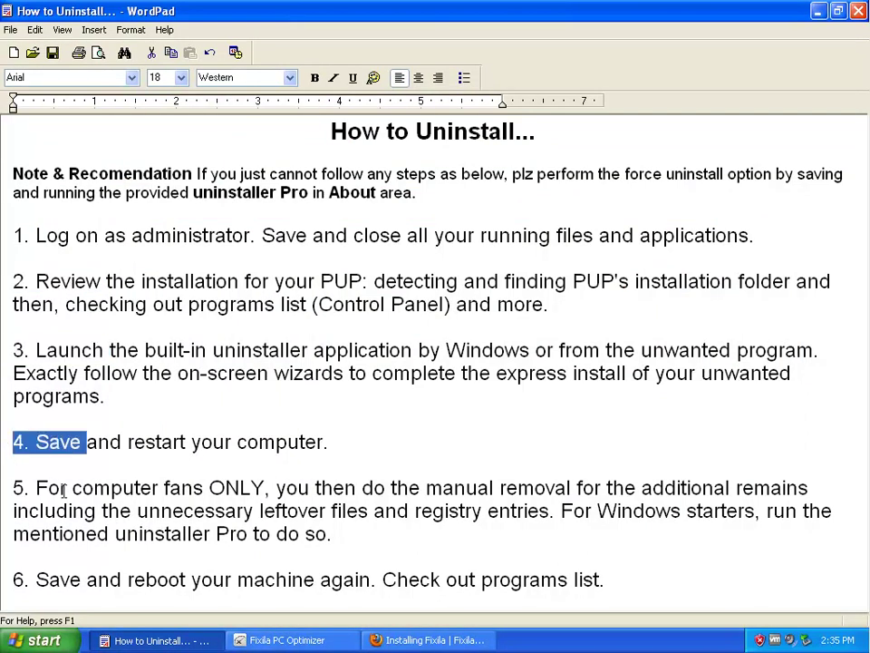
left_click_drag(67, 489, 11, 489)
left_click_drag(129, 580, 9, 578)
left_click(138, 534)
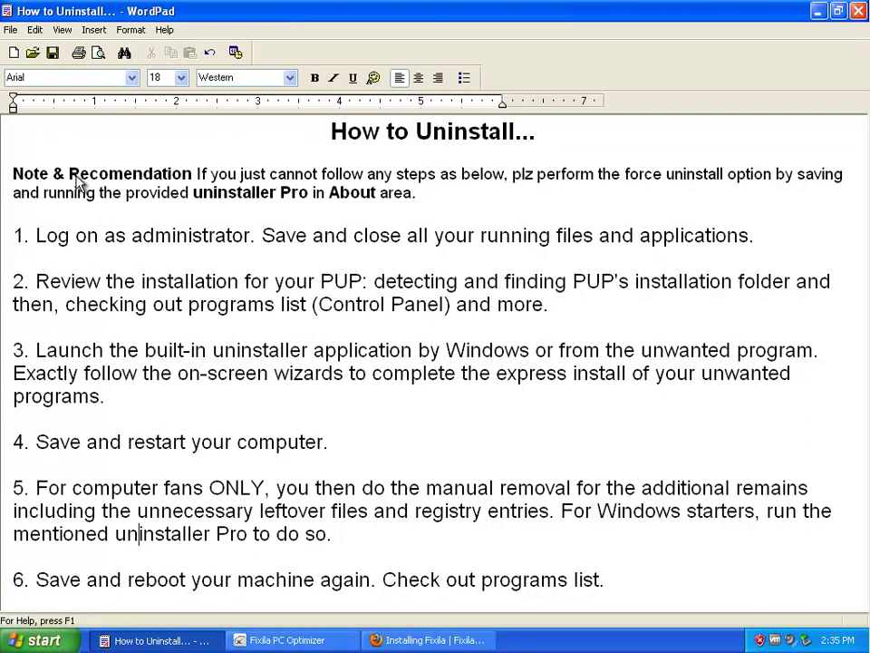
Save the uninstall instructions and close all running applications, quitting Fixila PC Optimizer without purchasing.
left_click(53, 52)
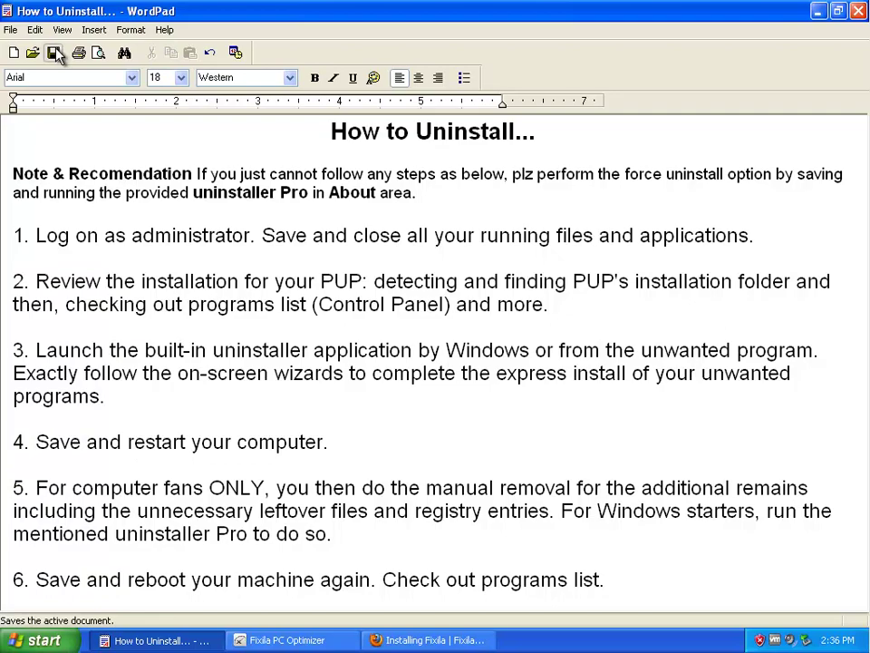
left_click(859, 11)
left_click(741, 72)
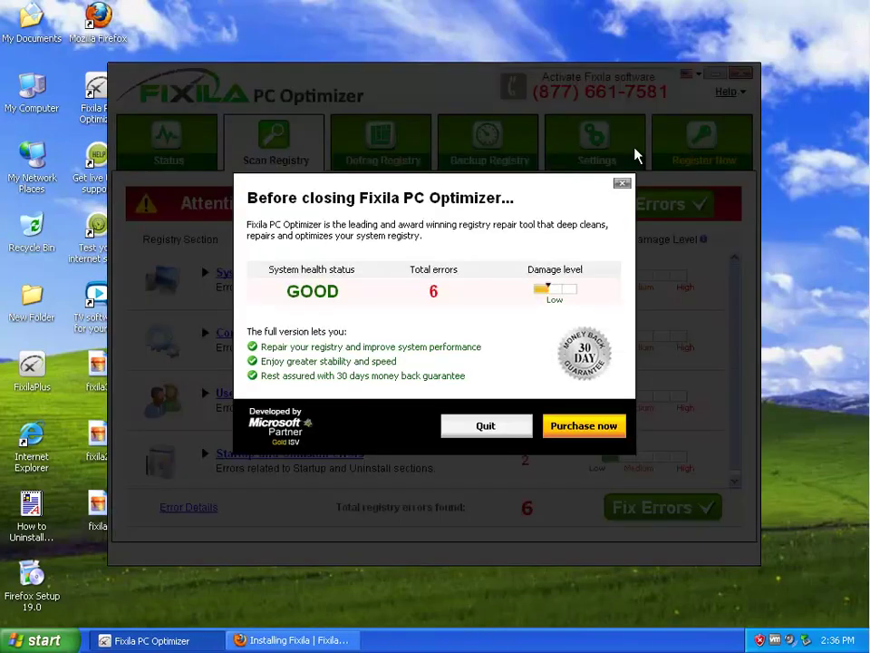
left_click(510, 430)
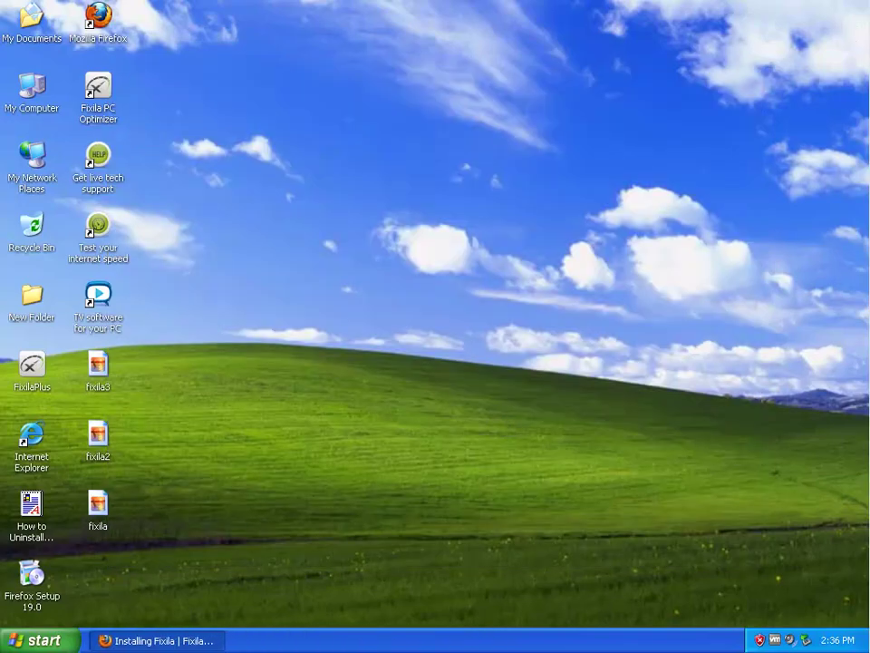
left_click(148, 642)
left_click(859, 10)
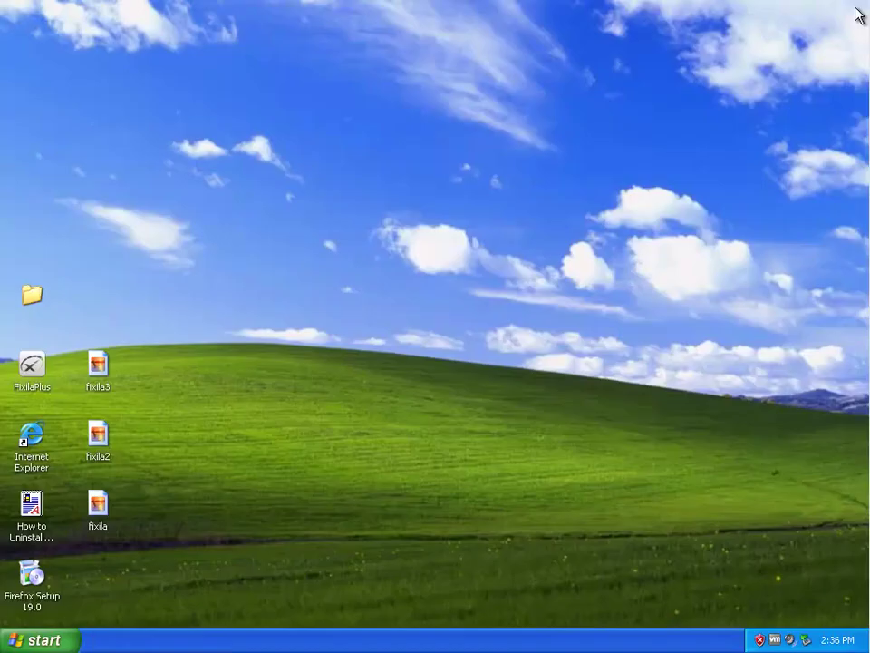
Open the fixila picture from the desktop and zoom in on its Install MyPCBackup offer.
double_click(101, 516)
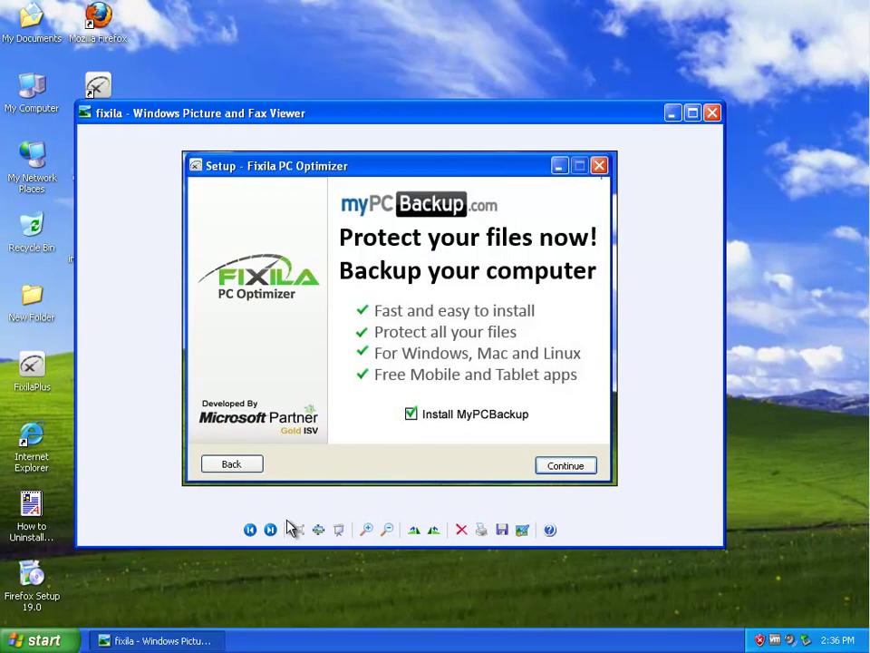
left_click(365, 531)
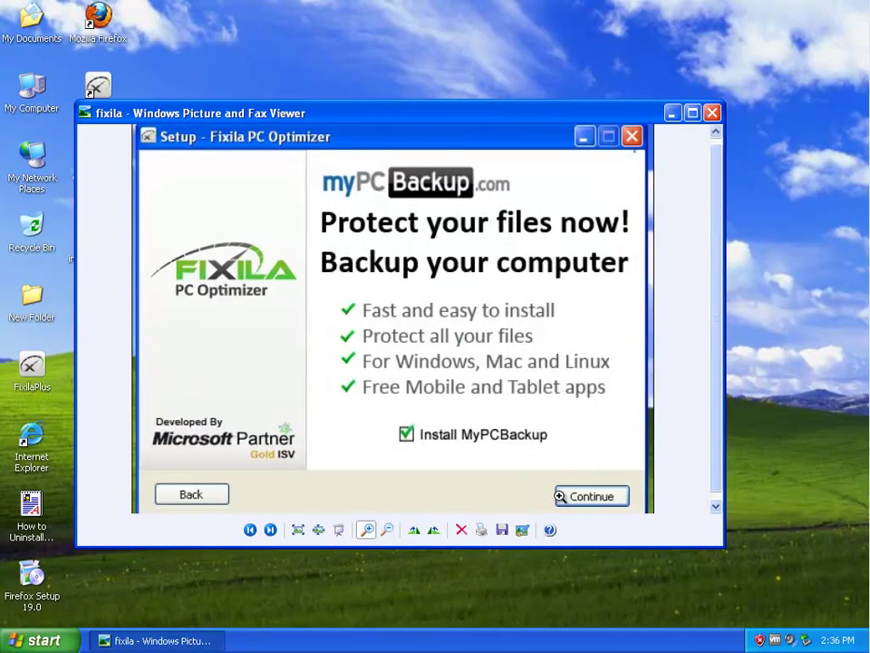
left_click(512, 424)
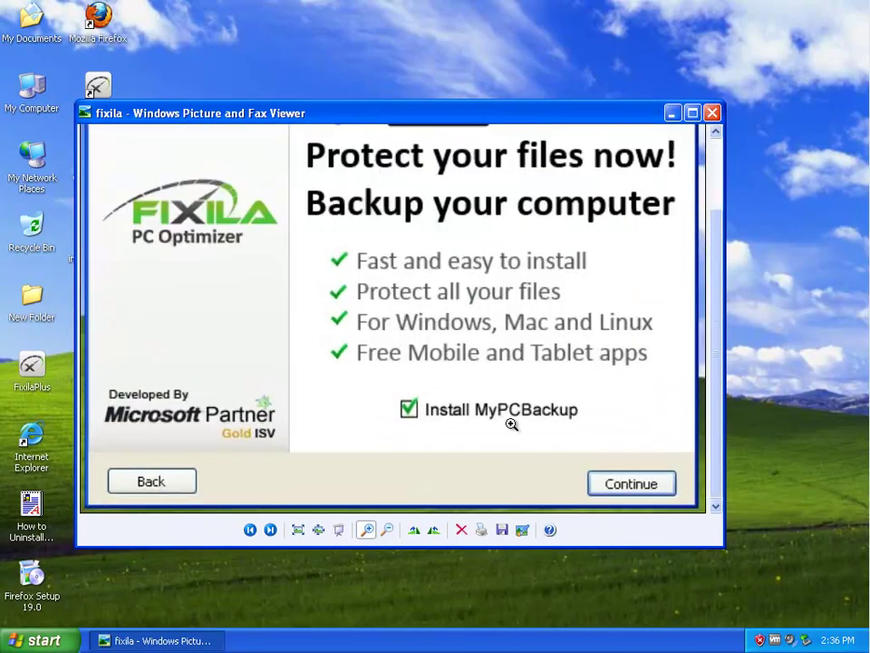
Browse to the fixila2 picture and zoom in on its Install DriverXYZ offer.
left_click(269, 531)
left_click(269, 530)
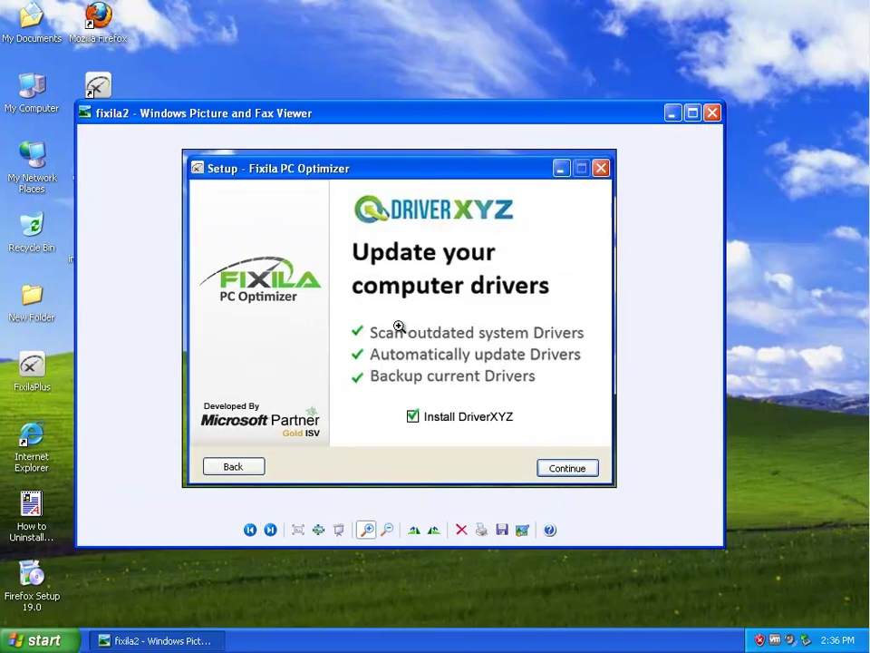
left_click(379, 458)
left_click(453, 445)
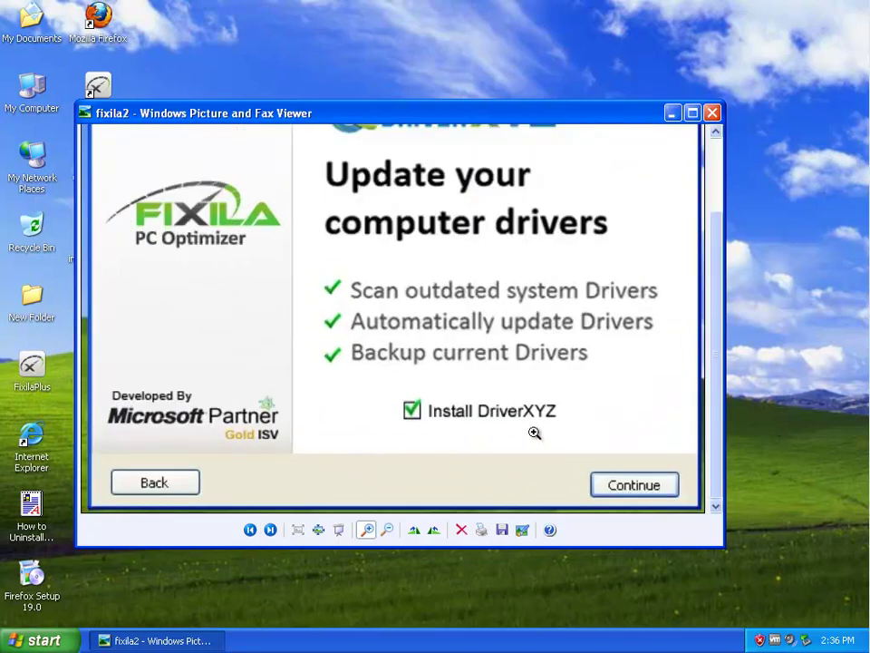
Go back to the fixila picture and enlarge the MyPCBackup offer again.
left_click(269, 530)
left_click(417, 405)
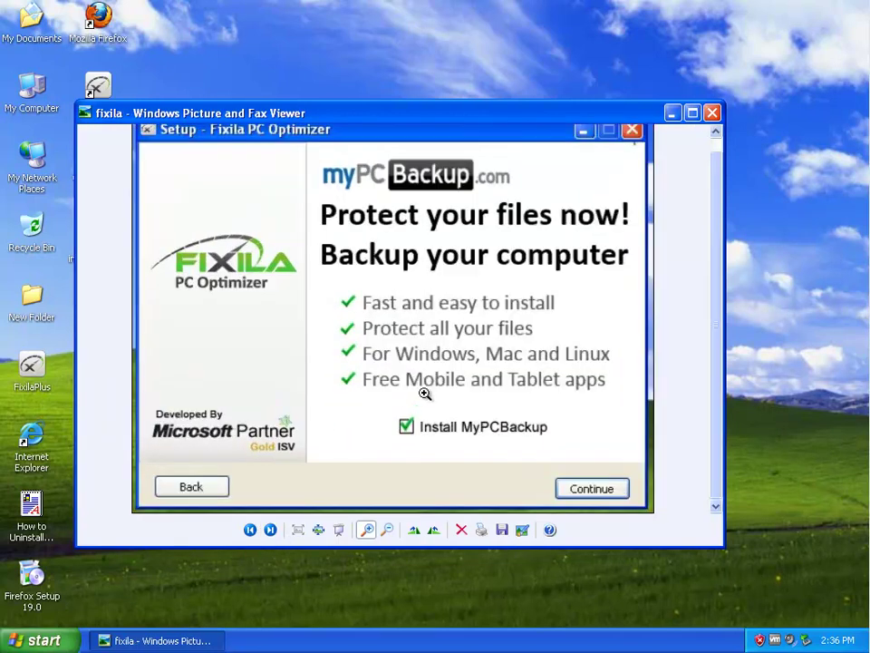
left_click(423, 395)
Enlarge the Recommended Settings in the fixila3 picture and move the viewer window clear of the desktop shortcuts.
left_click(270, 532)
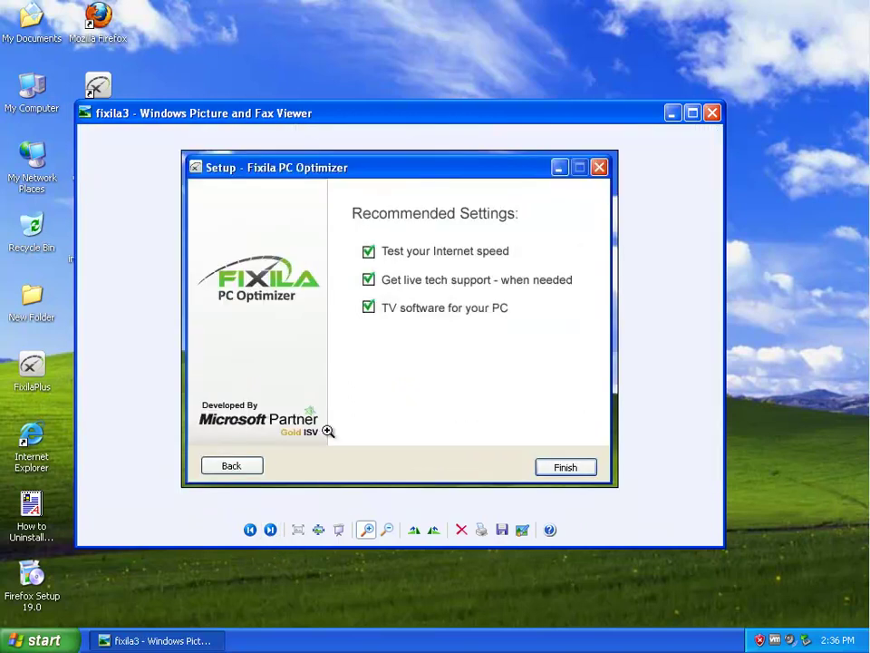
left_click(431, 298)
left_click(379, 226)
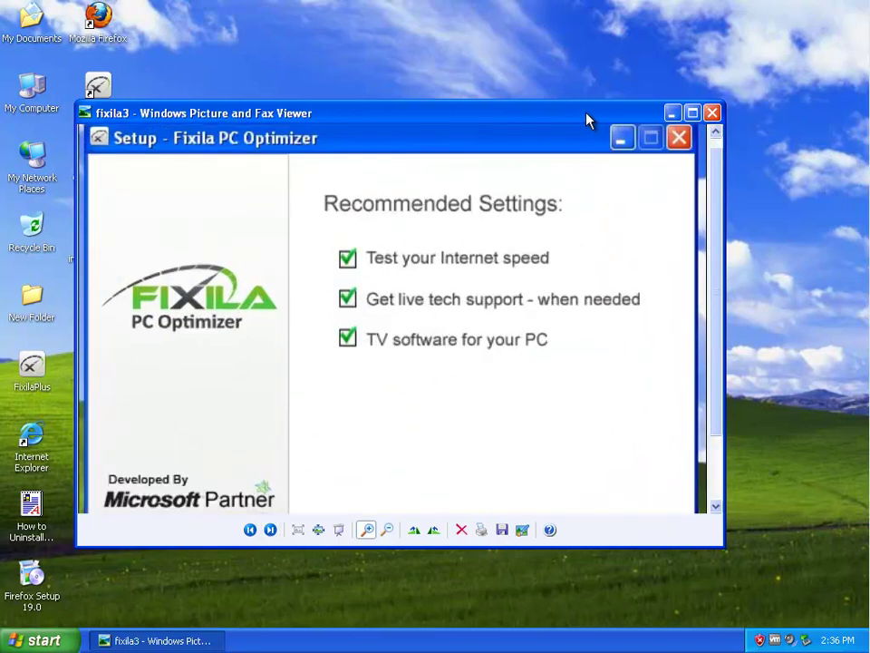
left_click_drag(586, 113, 703, 110)
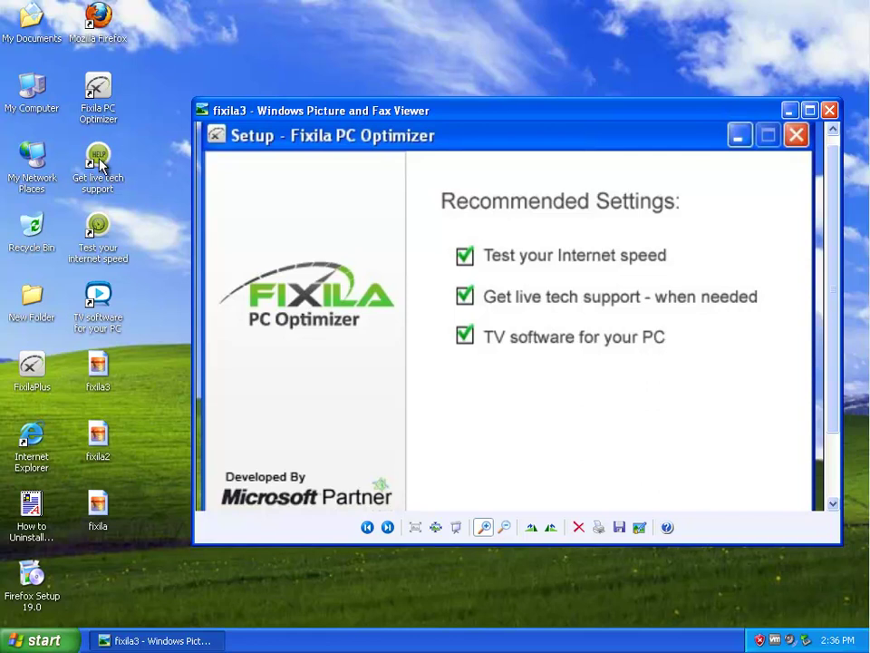
Find the target of the Fixila PC Optimizer desktop shortcut through its properties and look through the installation folder.
left_click_drag(107, 129, 116, 317)
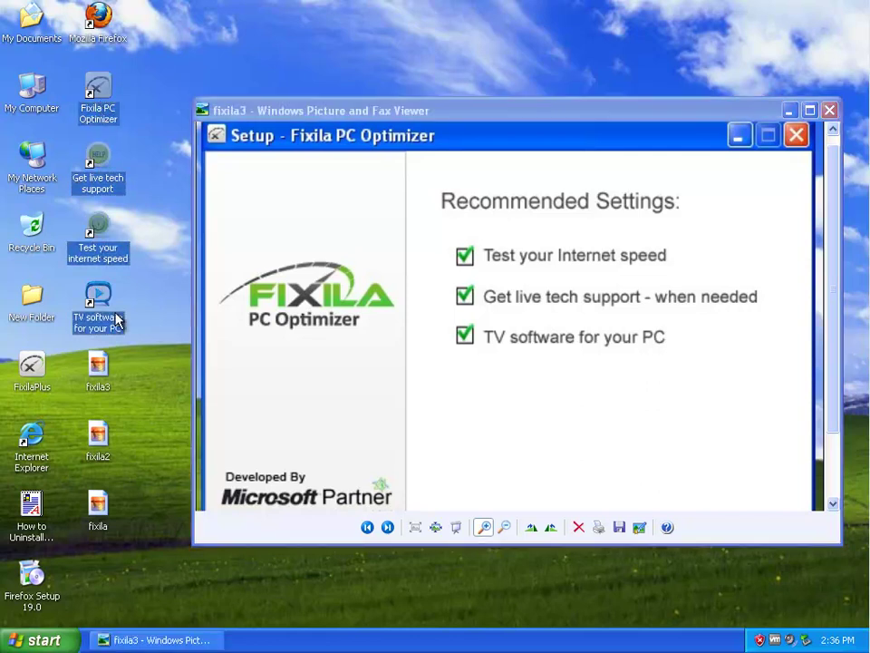
left_click_drag(94, 100, 101, 106)
right_click(102, 98)
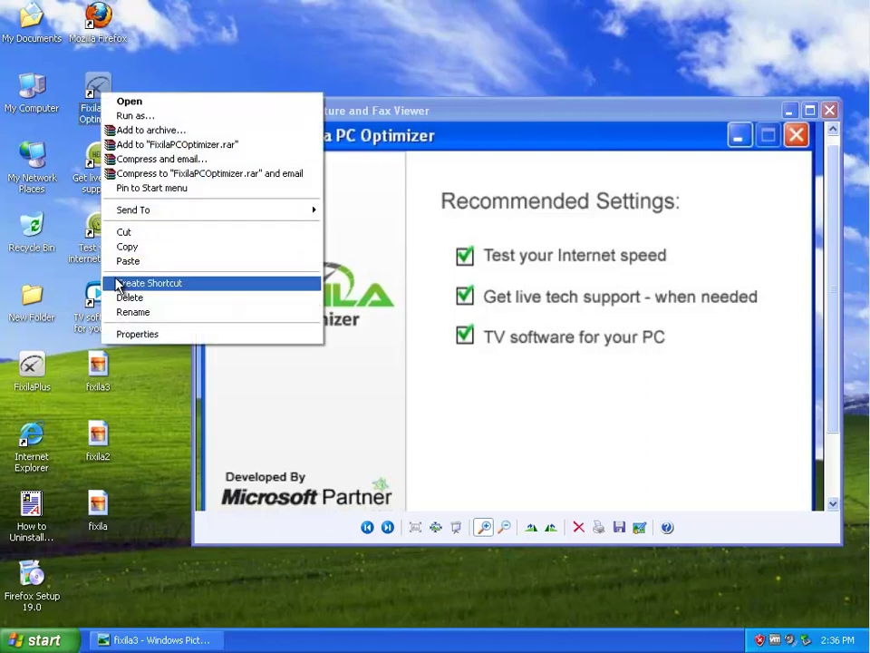
left_click(127, 333)
left_click(188, 384)
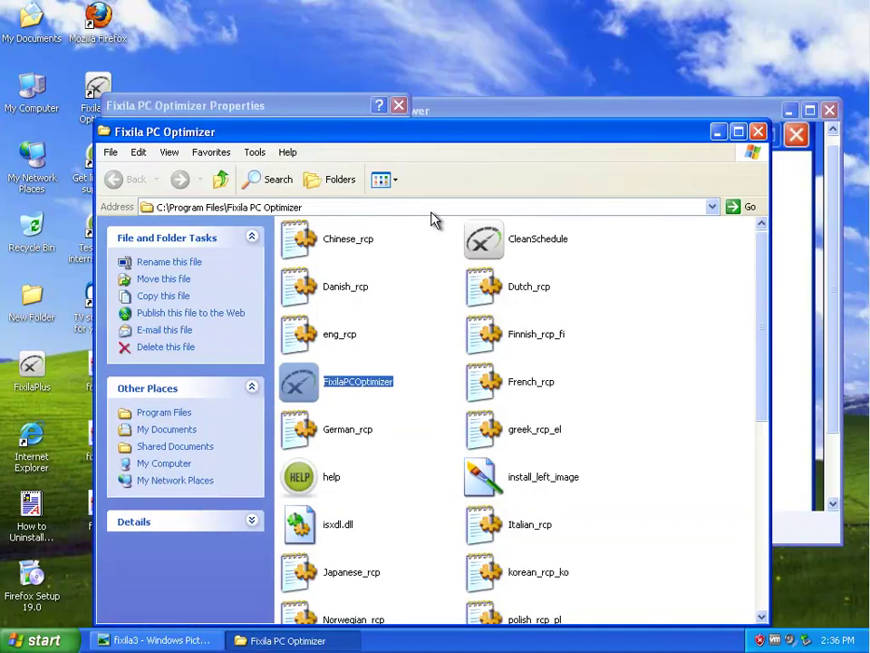
left_click_drag(757, 291, 767, 489)
Show the contents of Program Files in Details view sorted by Date Modified and select the Fixila PC Optimizer folder.
left_click(220, 179)
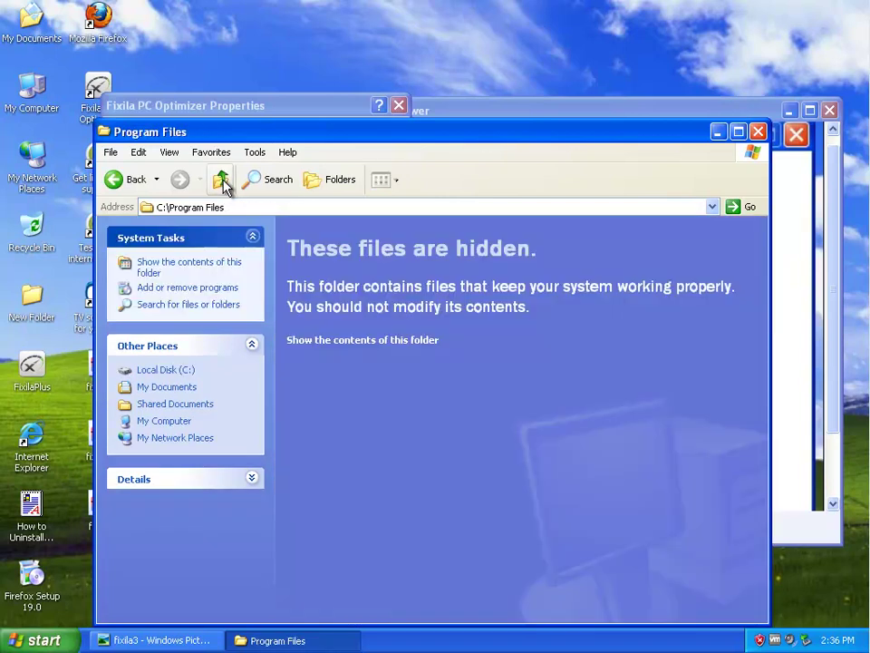
left_click(314, 341)
left_click(384, 180)
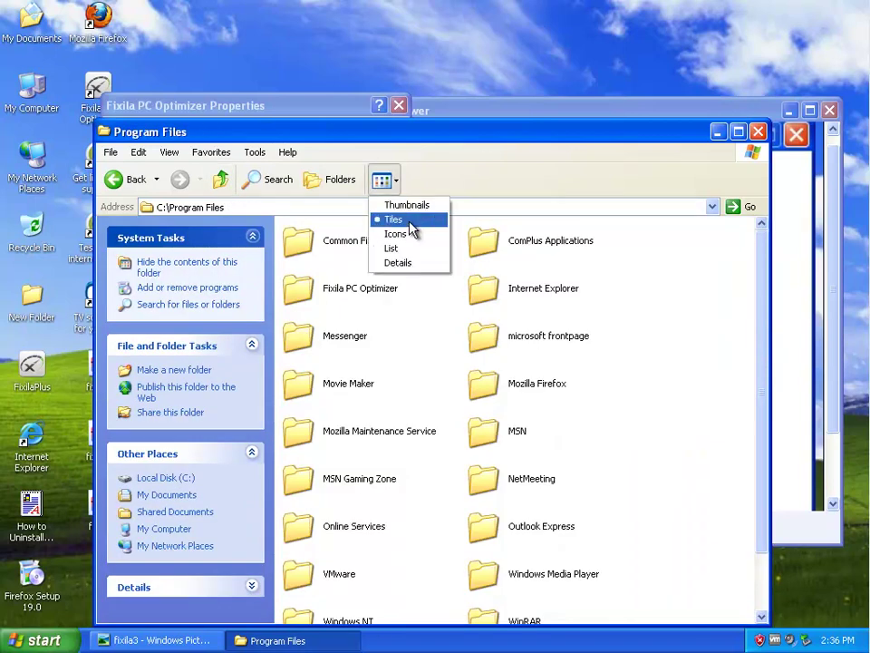
left_click(417, 263)
left_click(652, 226)
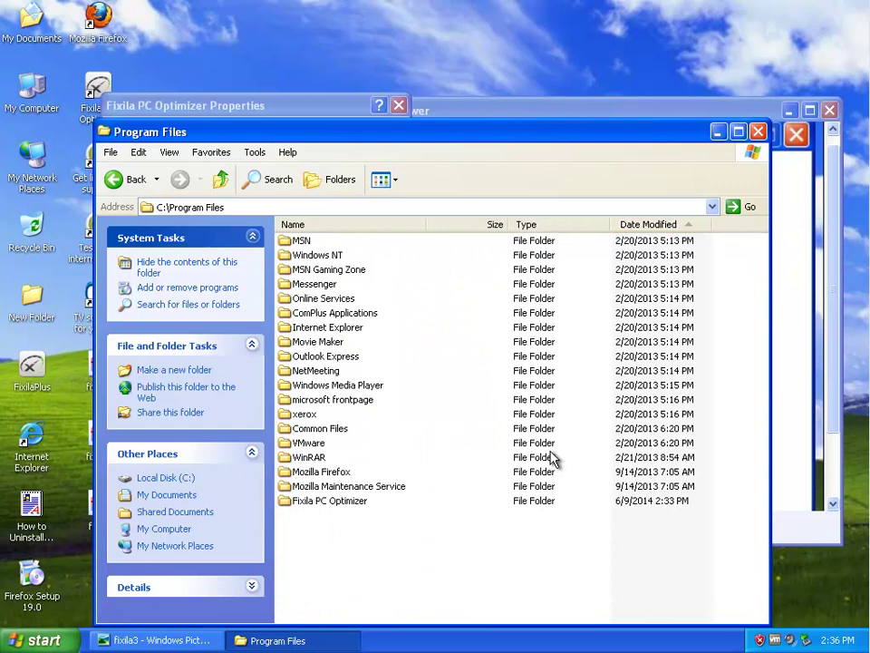
left_click(336, 504)
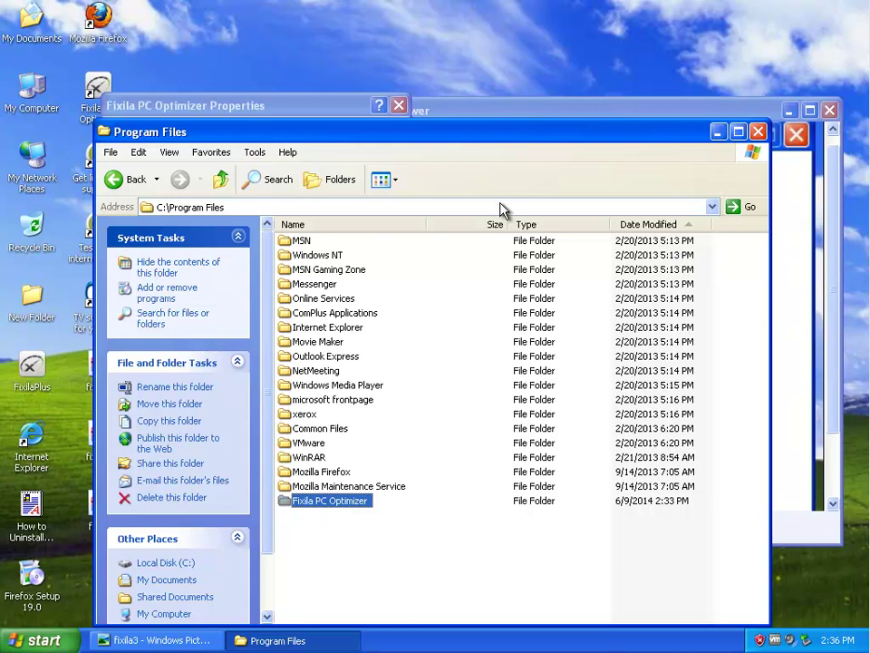
View Program Files as Thumbnails to locate the Fixila PC Optimizer folder, then minimize the folder and close the shortcut's properties.
left_click(381, 179)
left_click(398, 204)
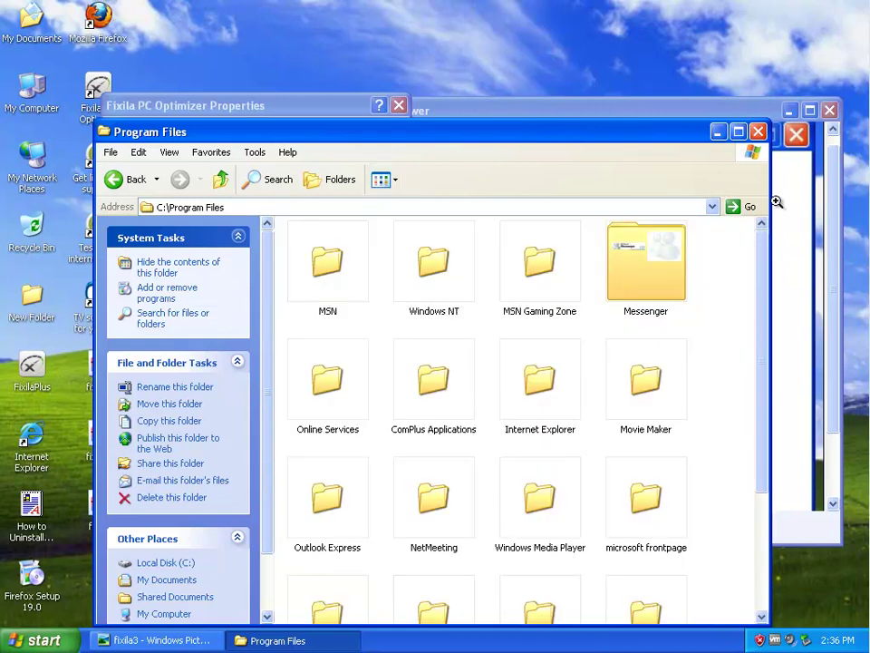
left_click_drag(767, 269, 767, 491)
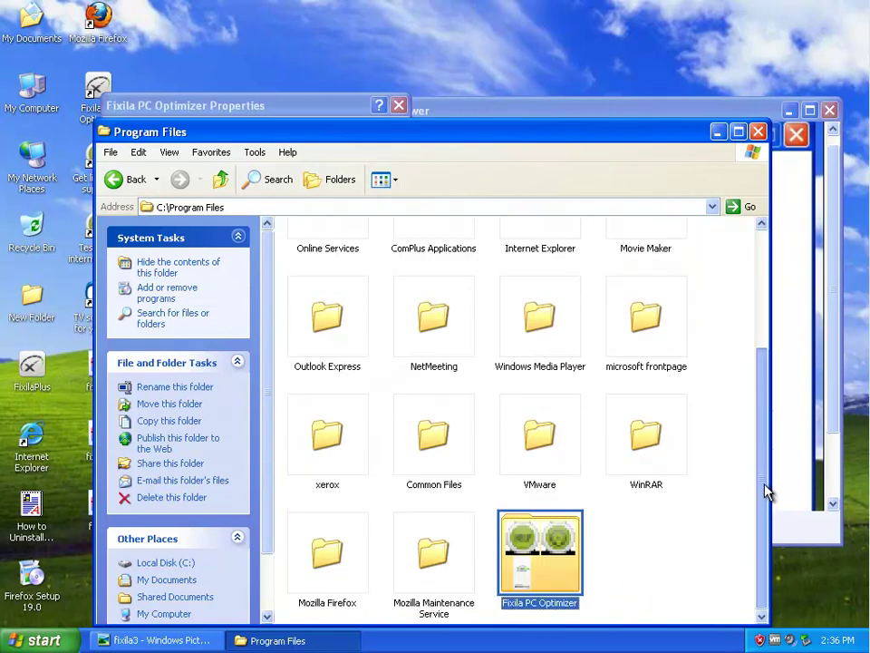
left_click(718, 132)
left_click(398, 105)
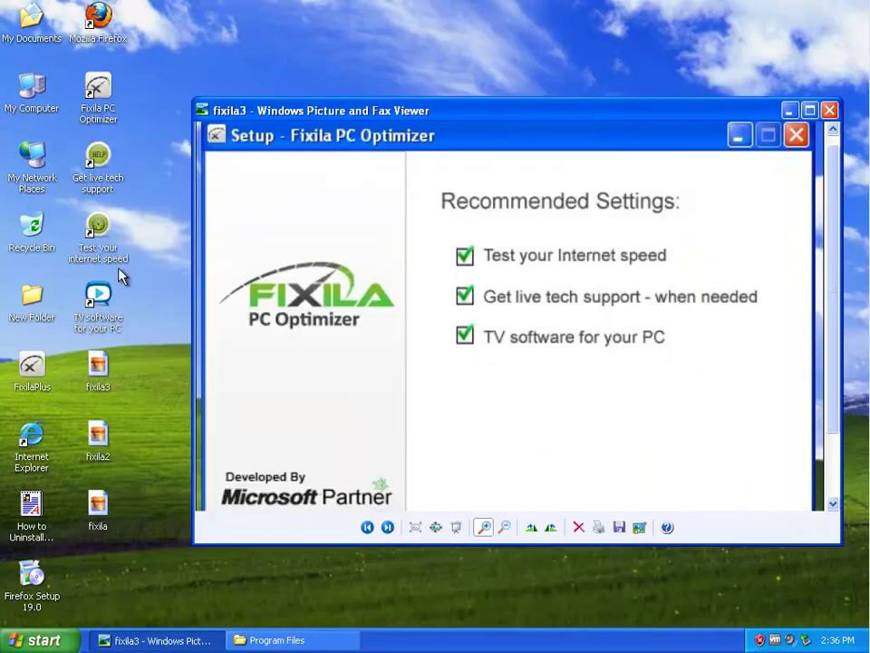
Check the web address in the properties of the Get live tech support shortcut and close them.
right_click(100, 166)
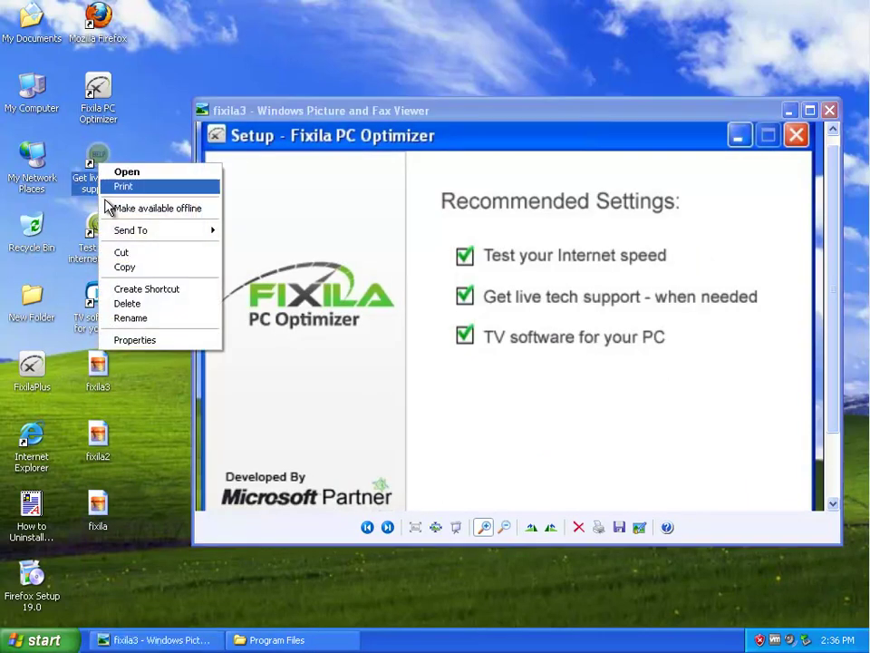
left_click(140, 341)
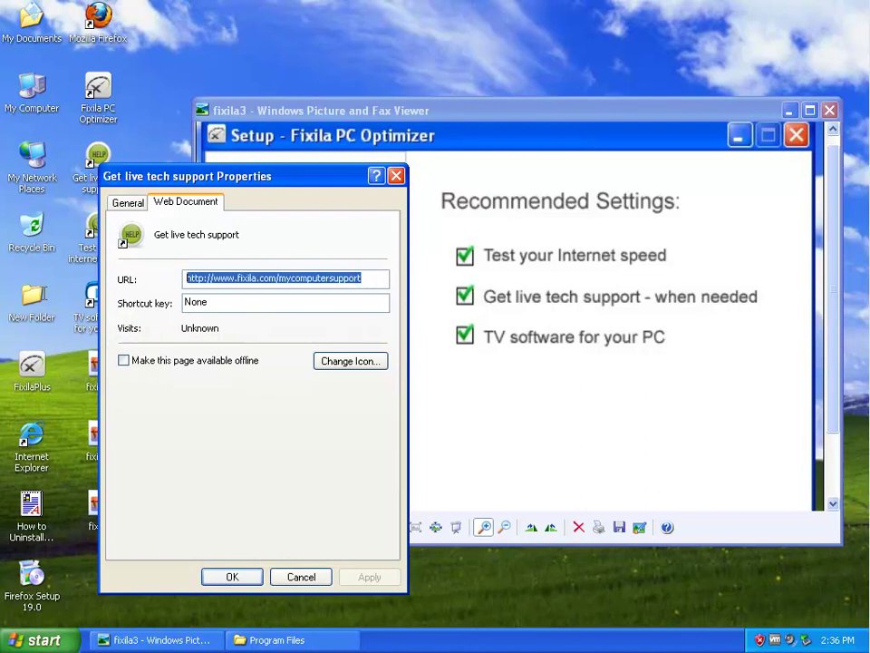
left_click(397, 176)
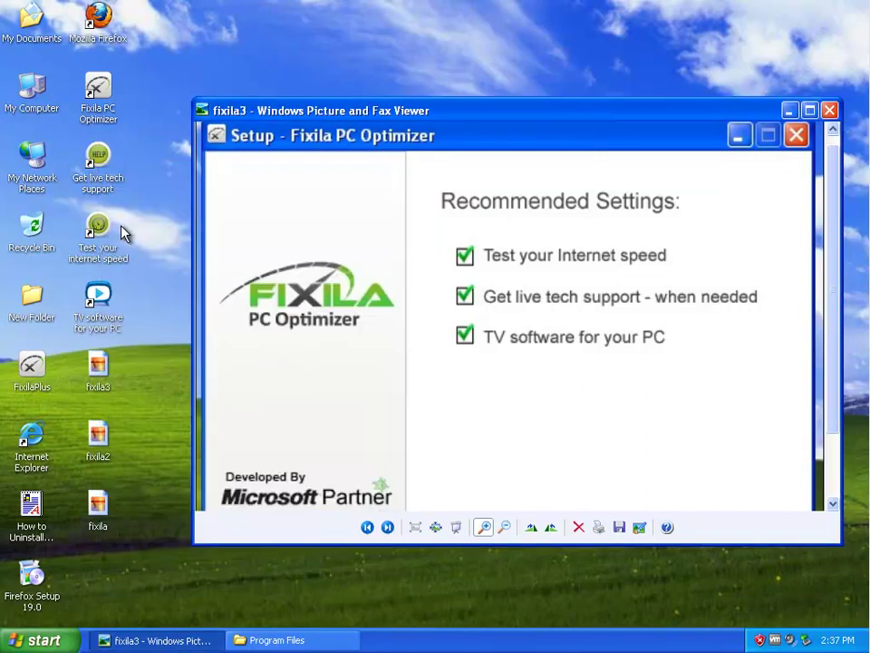
Check the web address in the properties of the Test your internet speed shortcut twice, cancelling without changes.
right_click(101, 234)
left_click(137, 410)
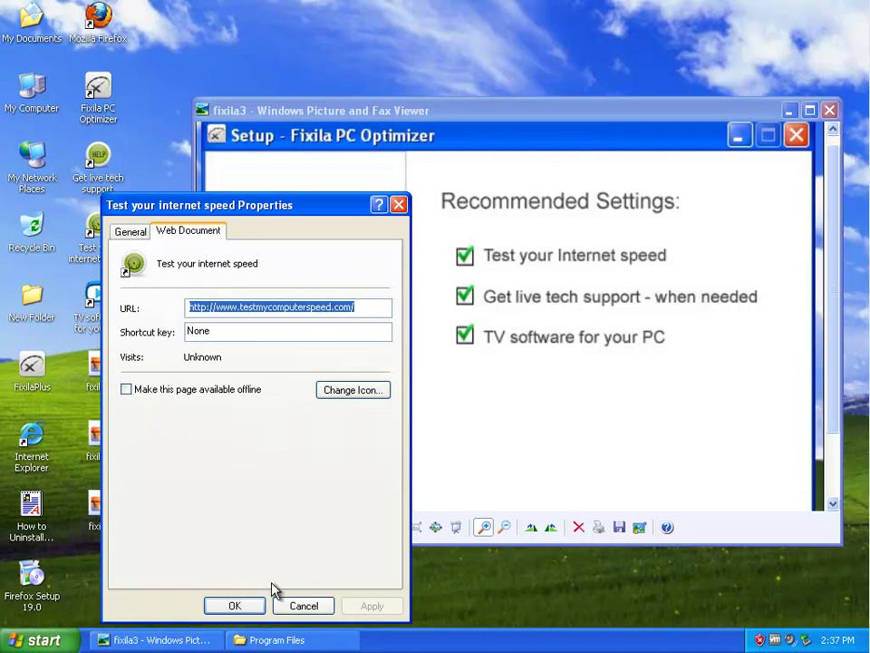
left_click(303, 605)
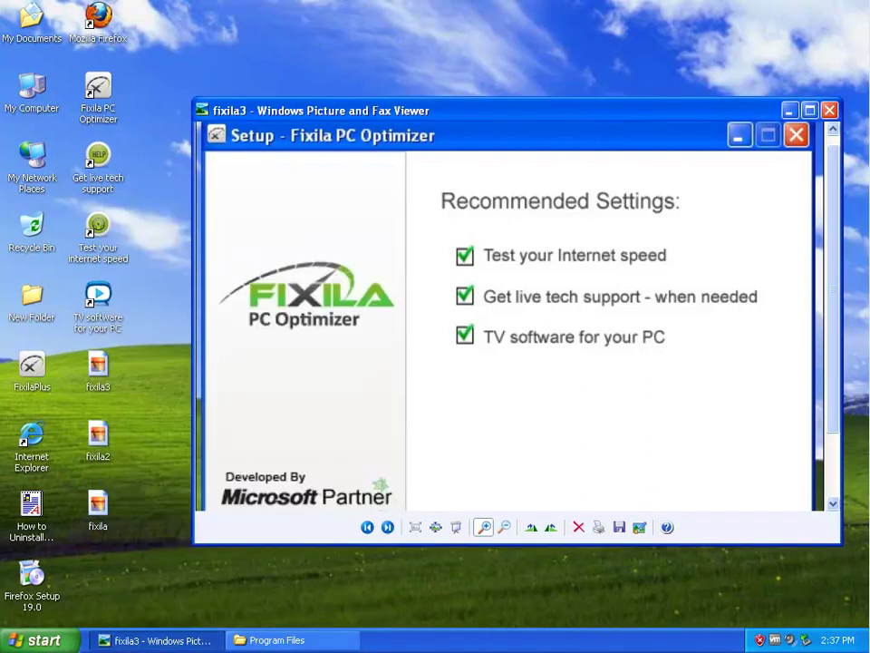
right_click(92, 234)
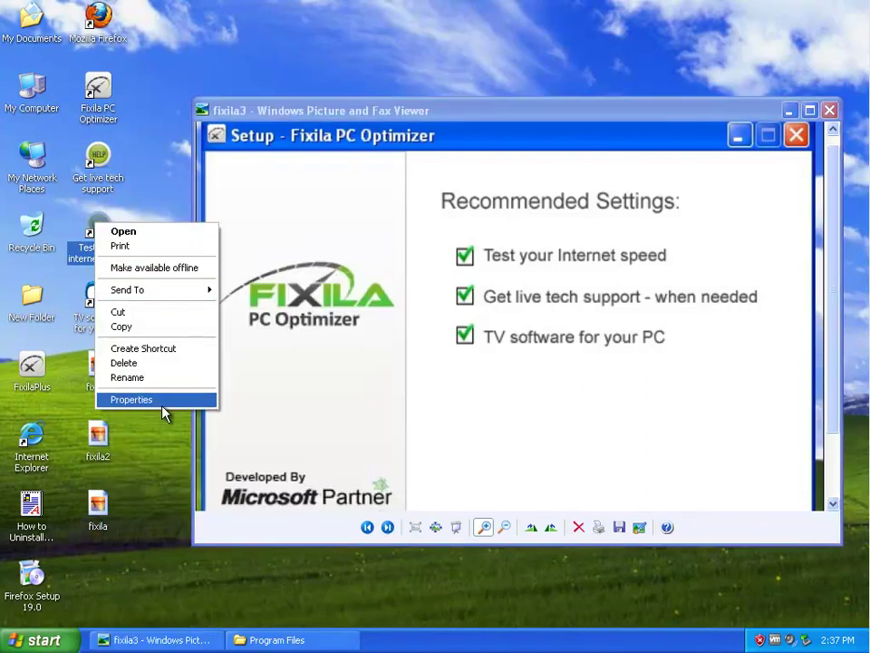
left_click(161, 408)
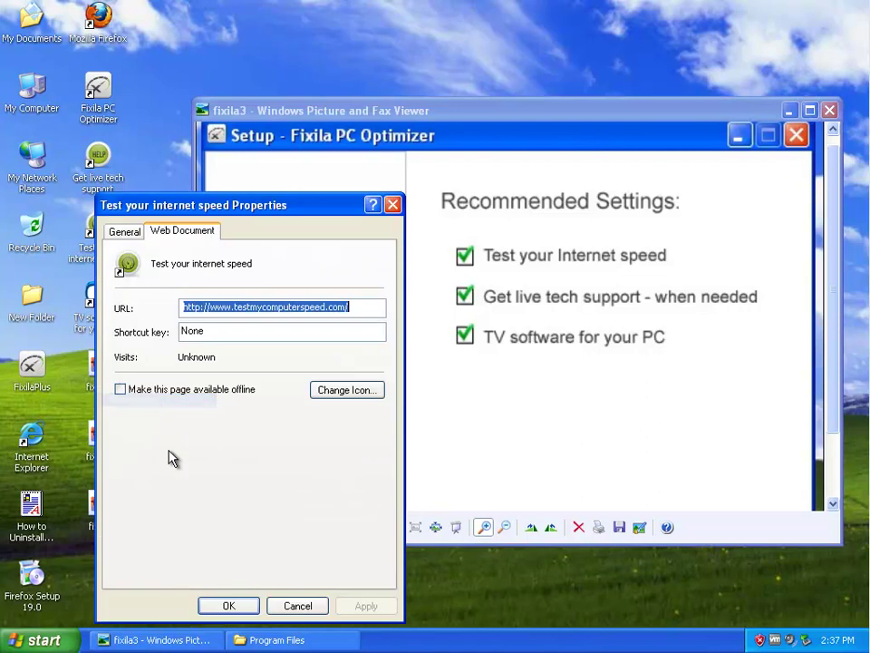
left_click(295, 605)
Open the properties of the Uninstall Fixila PC Optimizer entry in the installed programs list.
left_click(36, 640)
mouse_move(81, 588)
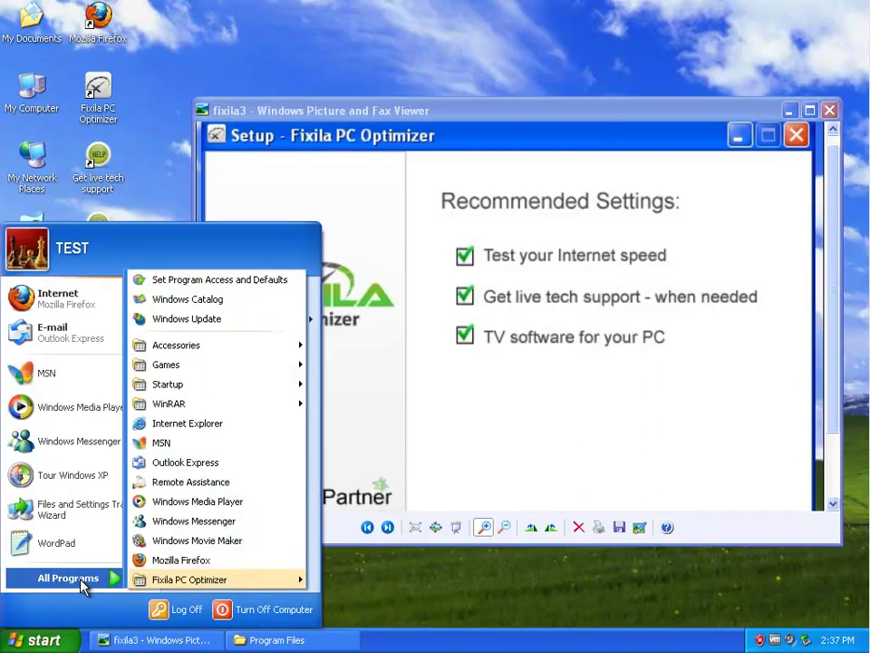
mouse_move(253, 580)
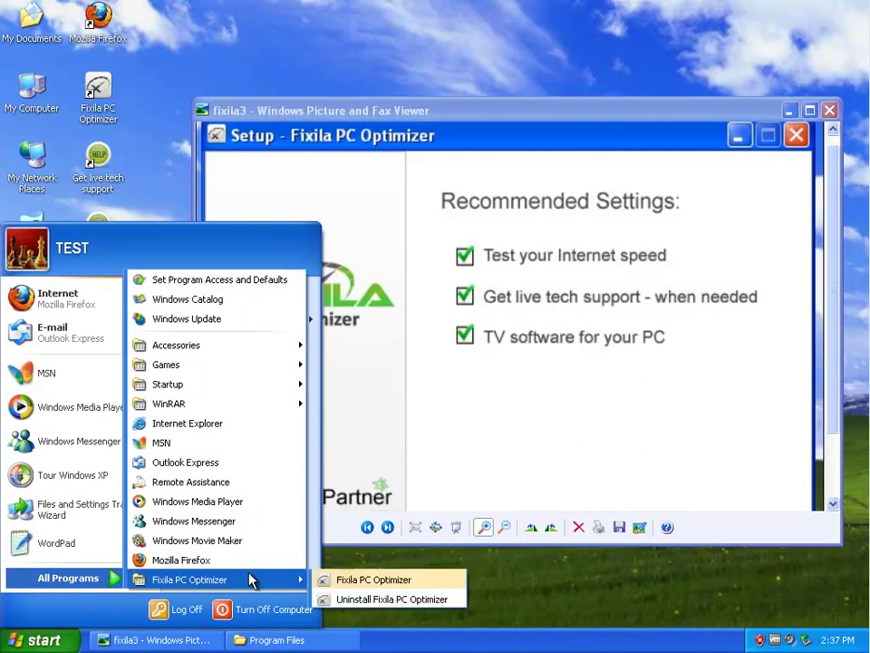
right_click(375, 602)
left_click(389, 589)
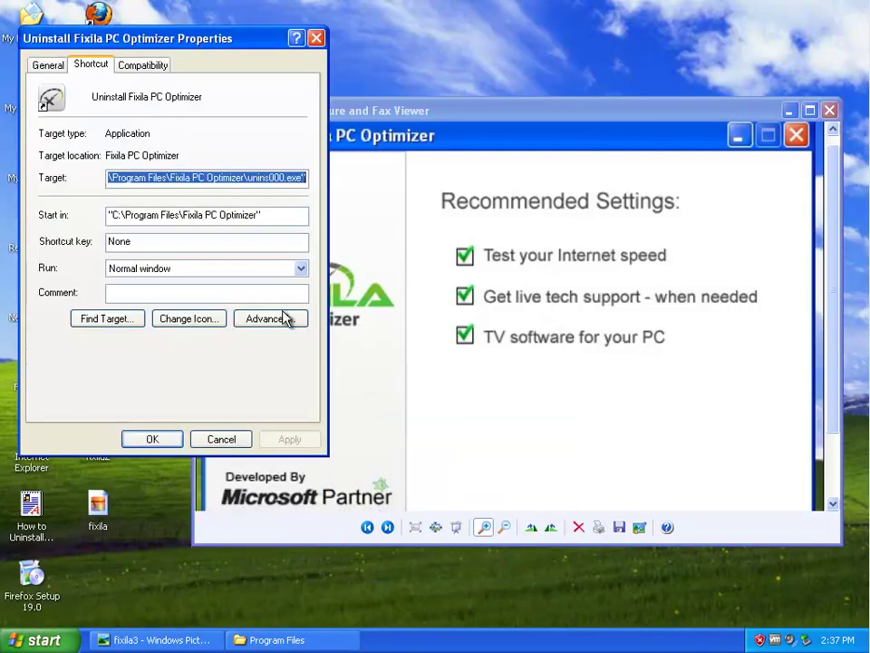
Locate the uninstall shortcut's target file in its folder, then open Add or Remove Programs.
left_click(107, 319)
left_click(37, 640)
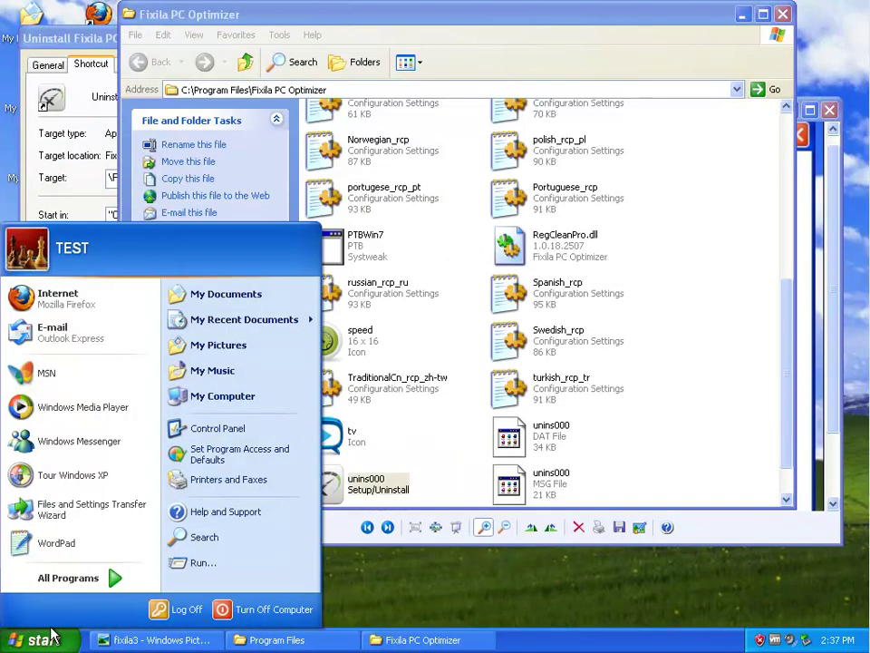
left_click(253, 430)
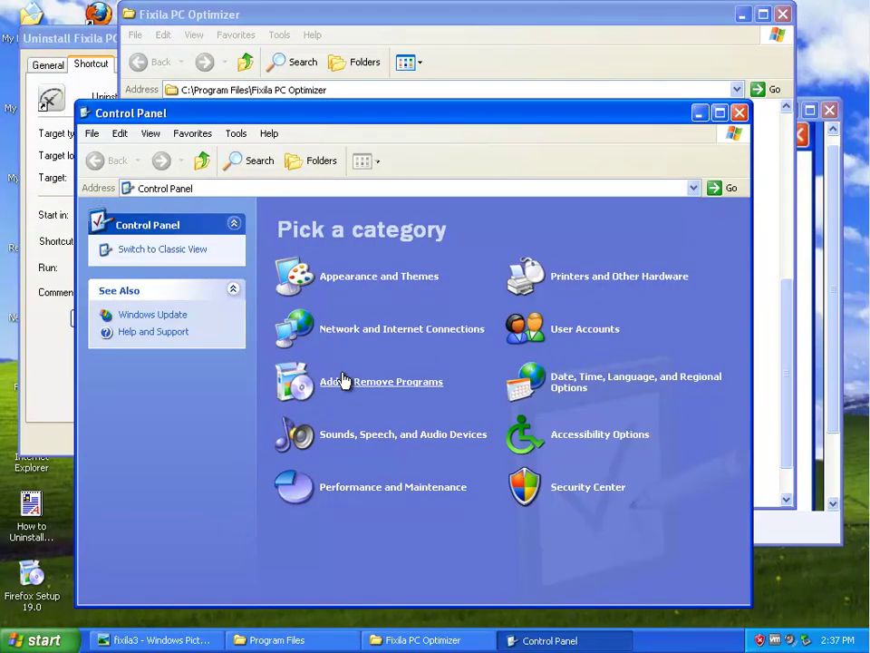
left_click(379, 385)
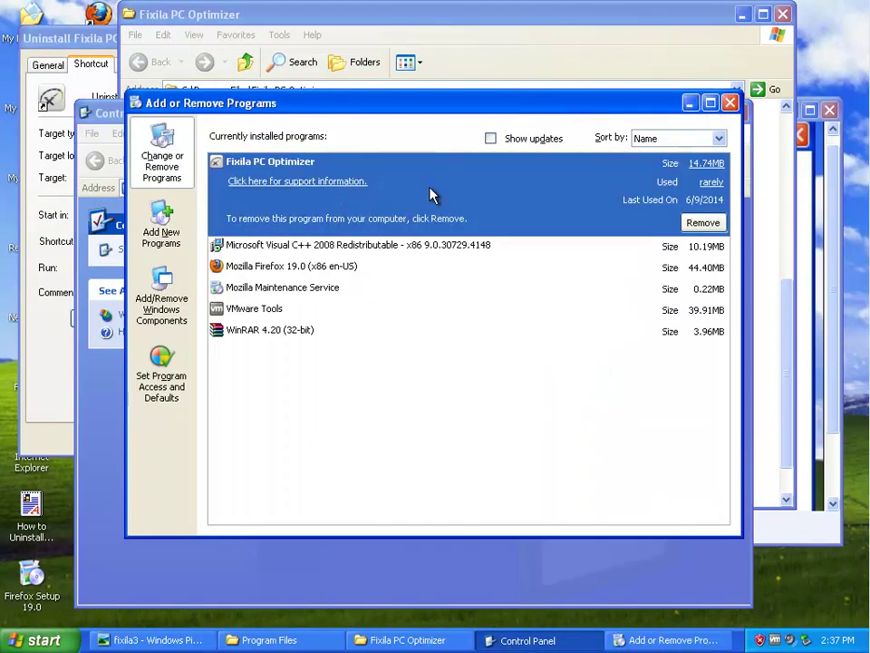
Look through the running processes in Task Manager for Fixila entries, then minimize it.
right_click(734, 640)
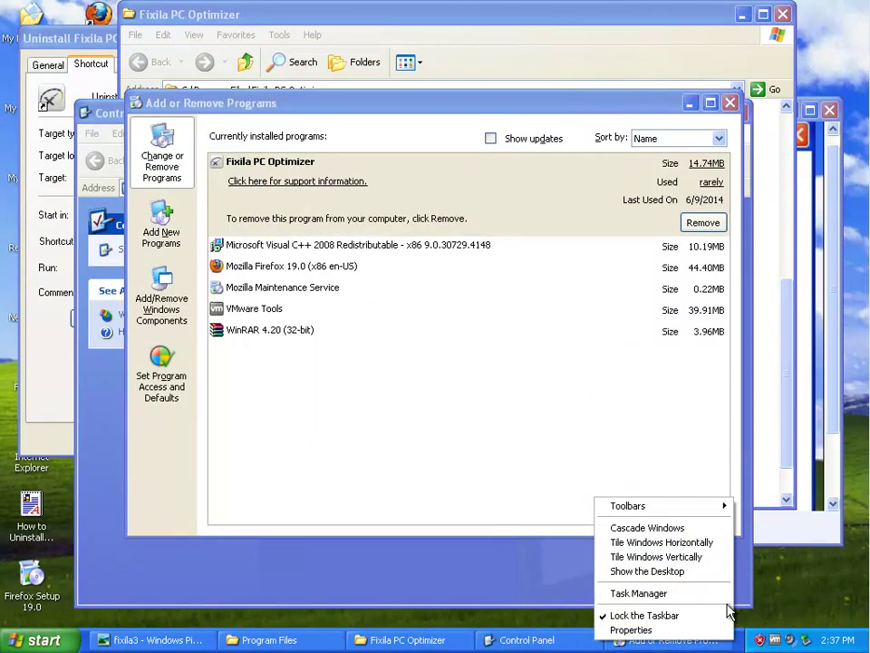
left_click(712, 600)
left_click(100, 66)
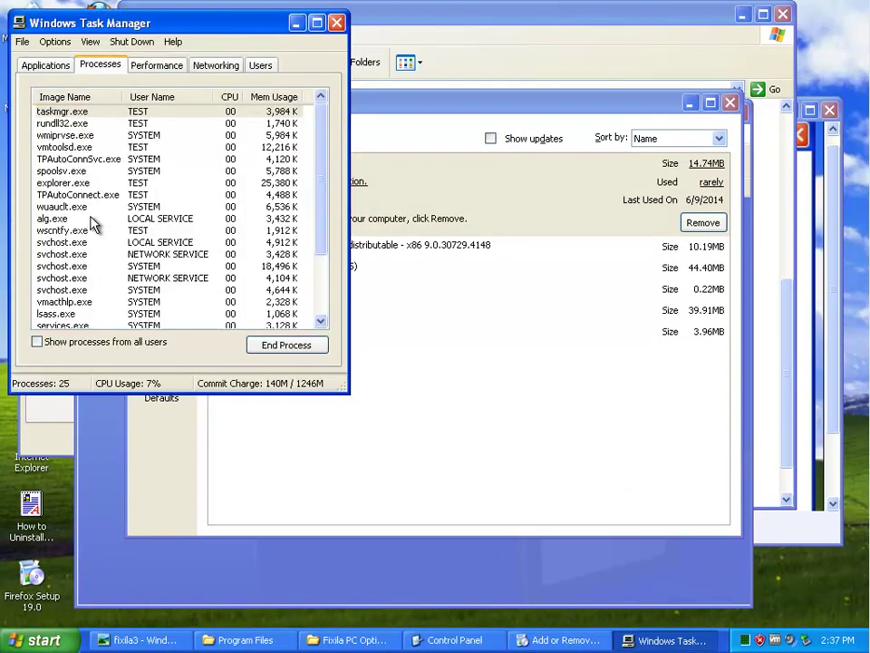
left_click(83, 301)
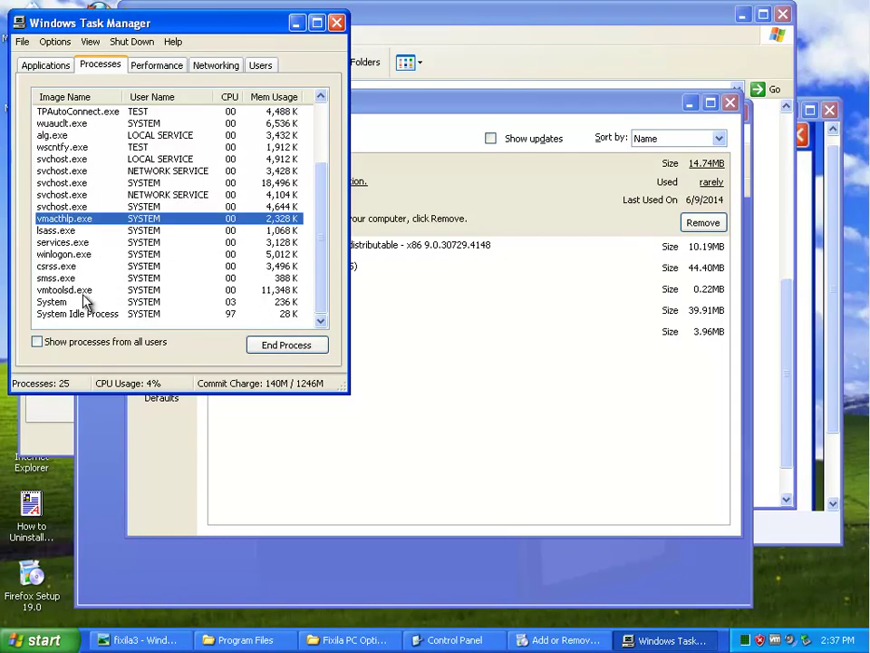
left_click(298, 24)
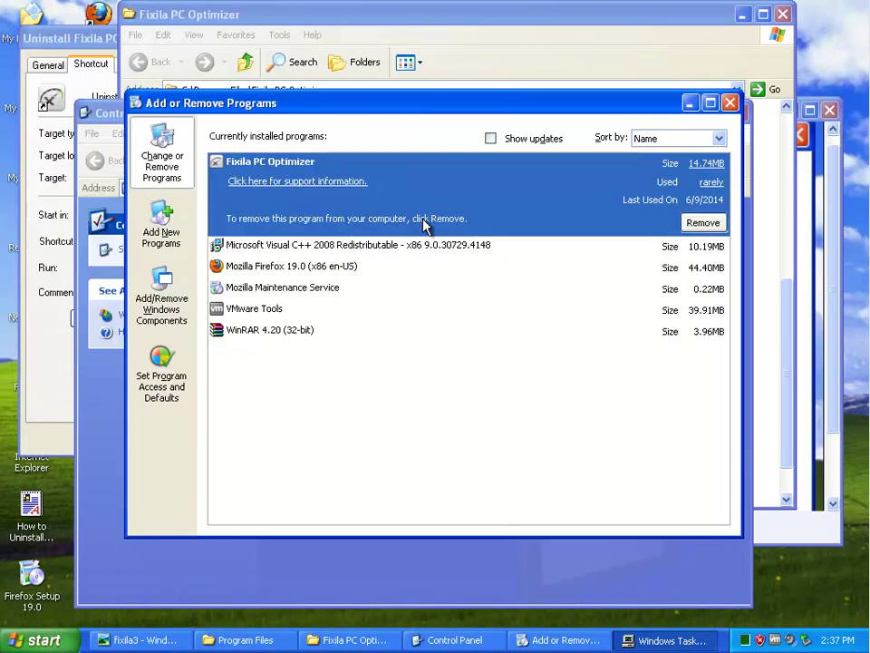
Check the support information for Fixila PC Optimizer, then remove the program, choosing to just uninstall.
left_click(268, 182)
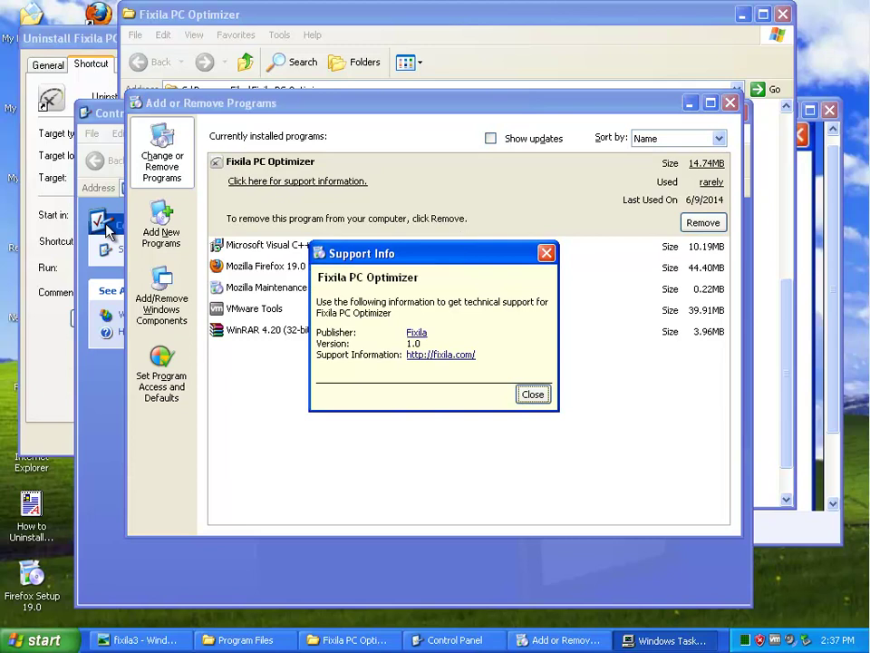
left_click(526, 395)
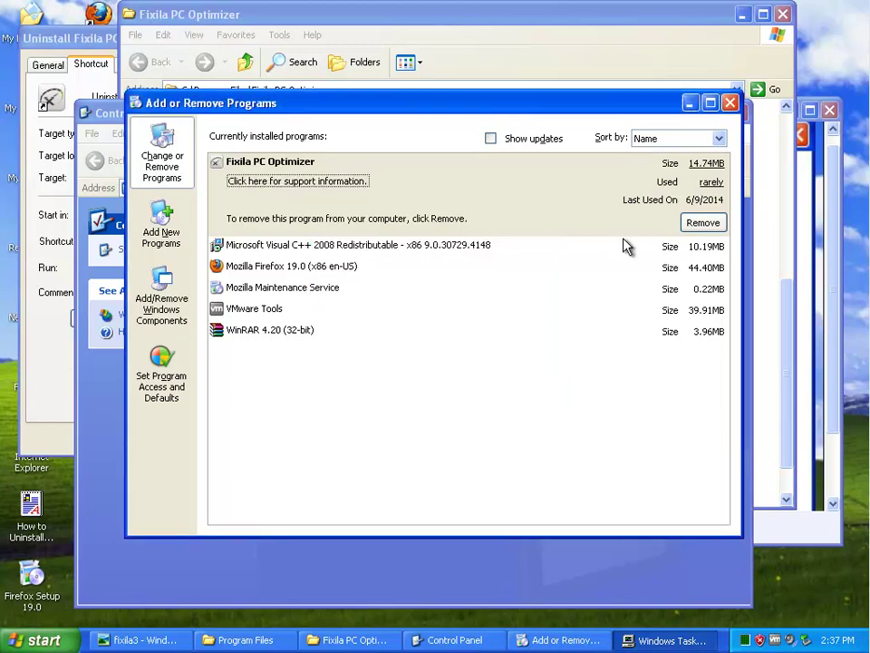
left_click(712, 224)
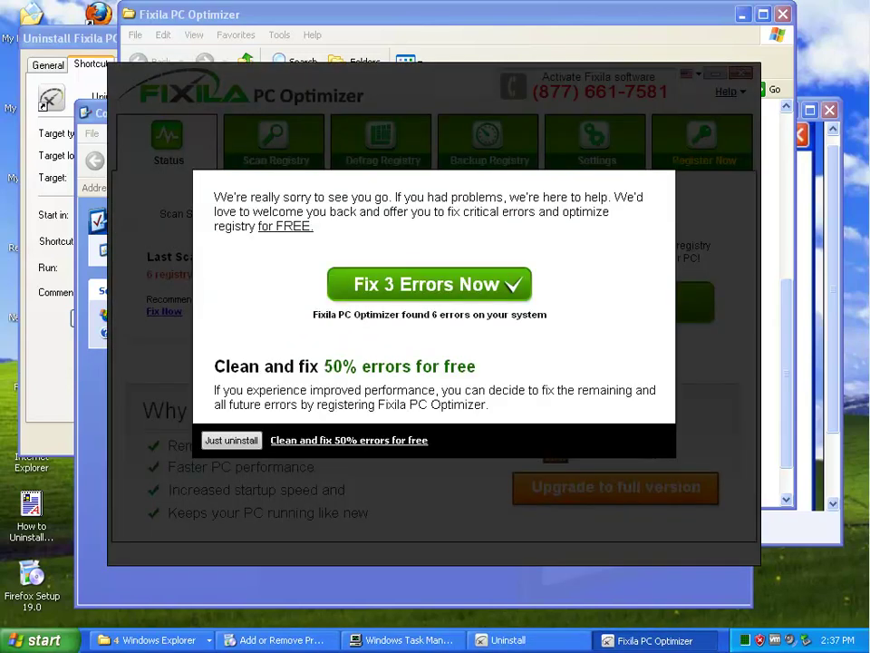
left_click(243, 442)
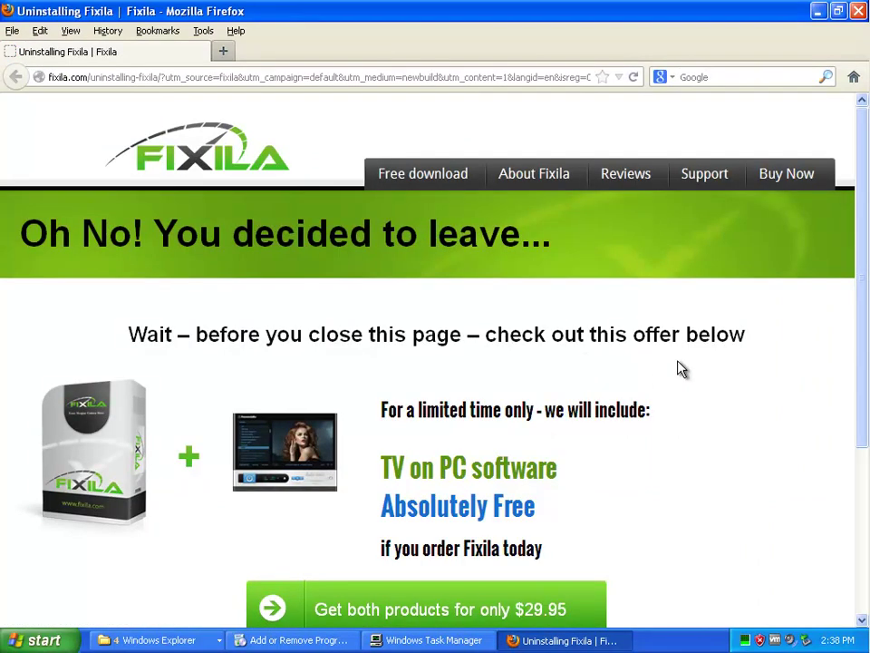
Skim the Uninstalling Fixila web page and close the browser, Add or Remove Programs and Control Panel.
scroll(676, 370, "down", 5)
scroll(675, 369, "up", 5)
left_click(859, 11)
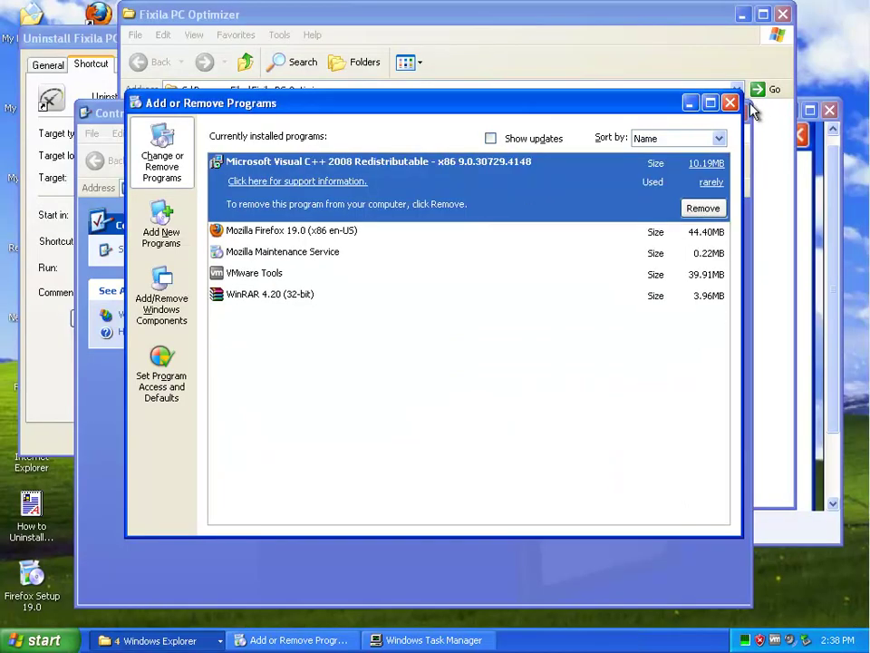
left_click(728, 102)
left_click(738, 113)
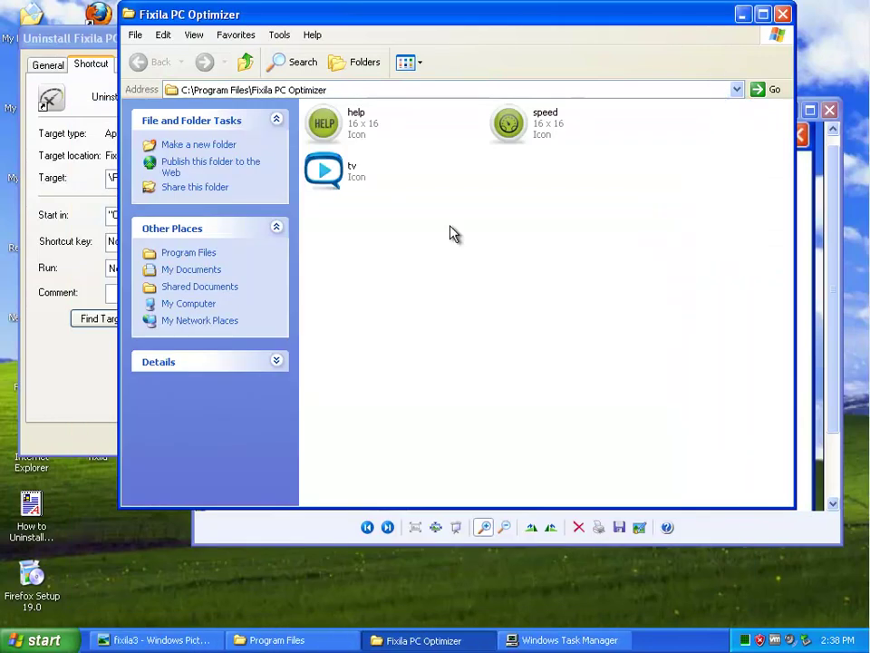
Select the leftover icon files in the Fixila PC Optimizer folder and copy the word Fixila from the folder's path.
left_click_drag(612, 224, 319, 116)
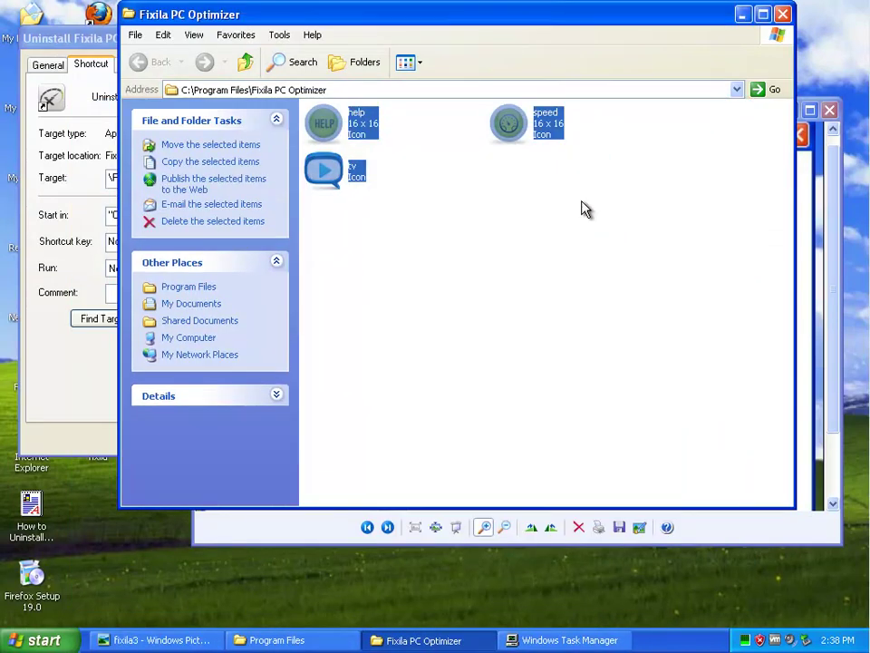
left_click(284, 92)
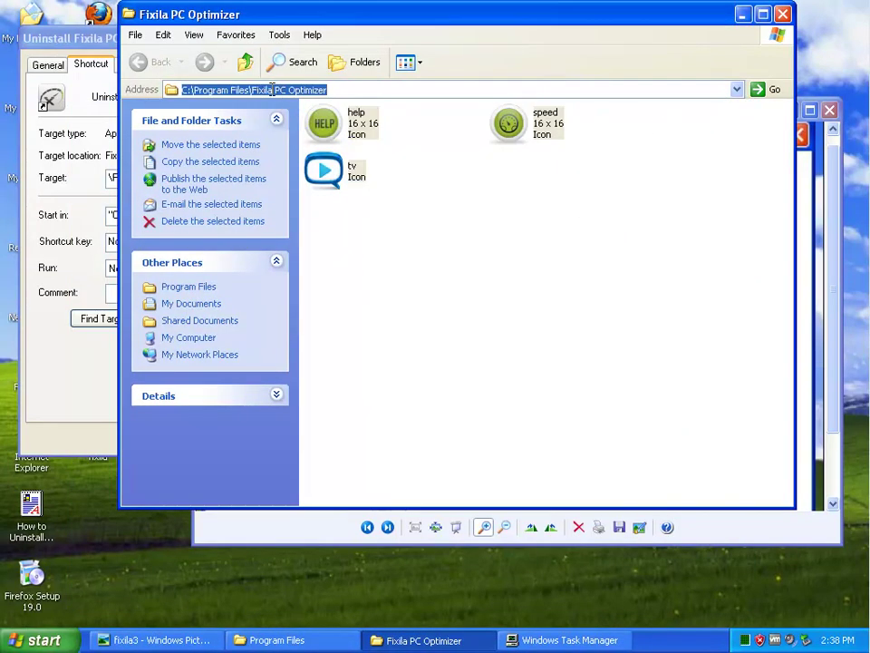
left_click(268, 90)
right_click(257, 87)
left_click(281, 132)
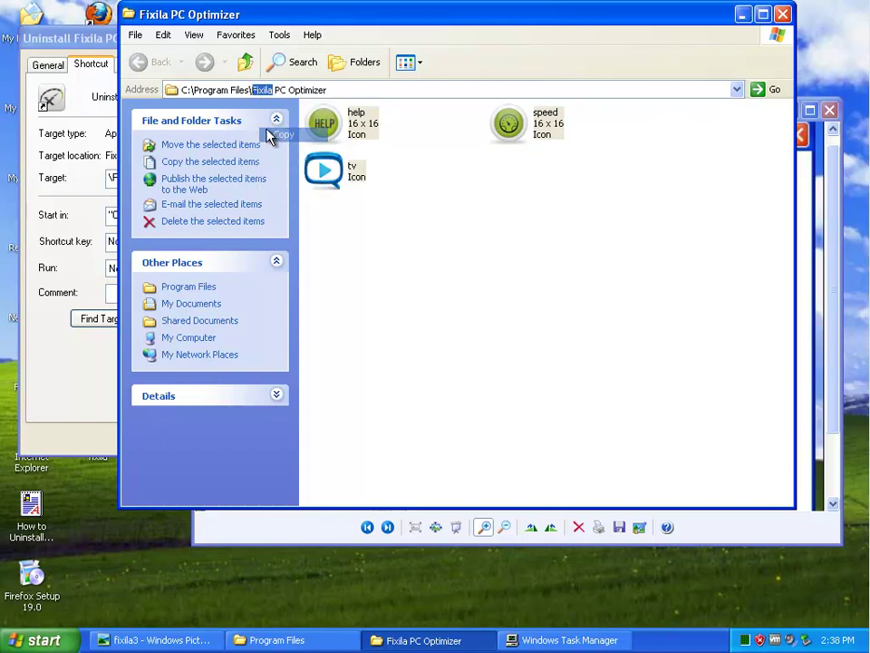
Set up an all files and folders search of My Computer with Fixila as the file name.
left_click(189, 337)
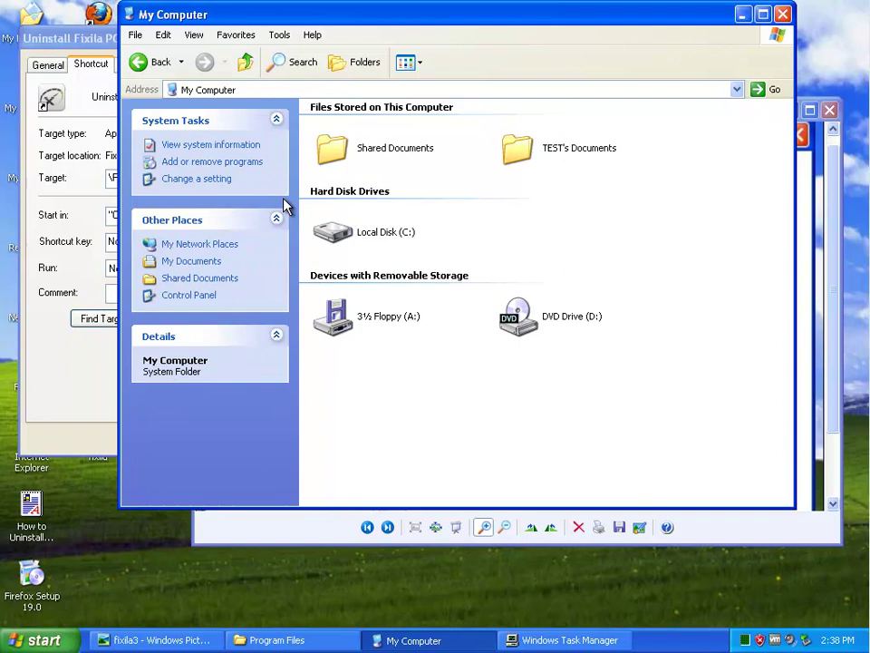
left_click(291, 64)
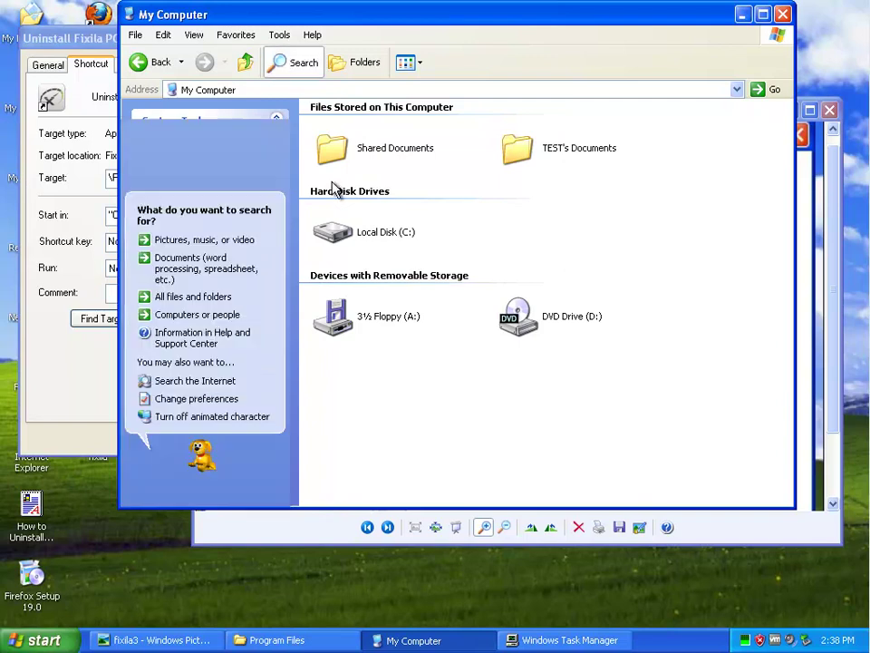
left_click(193, 305)
right_click(184, 234)
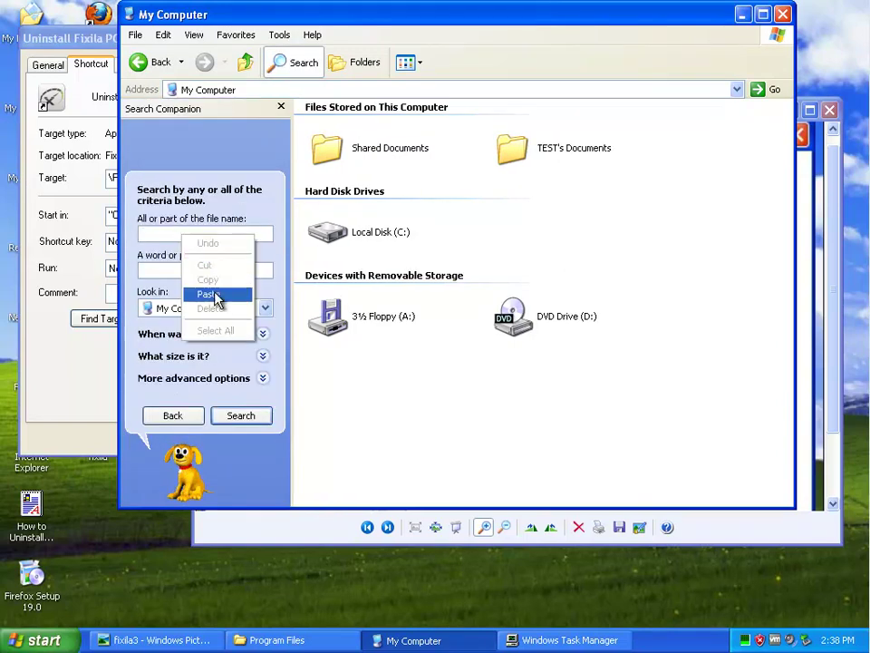
left_click(216, 294)
Include hidden files and folders, case sensitivity and tape backup in the advanced options, and run the search.
left_click(259, 378)
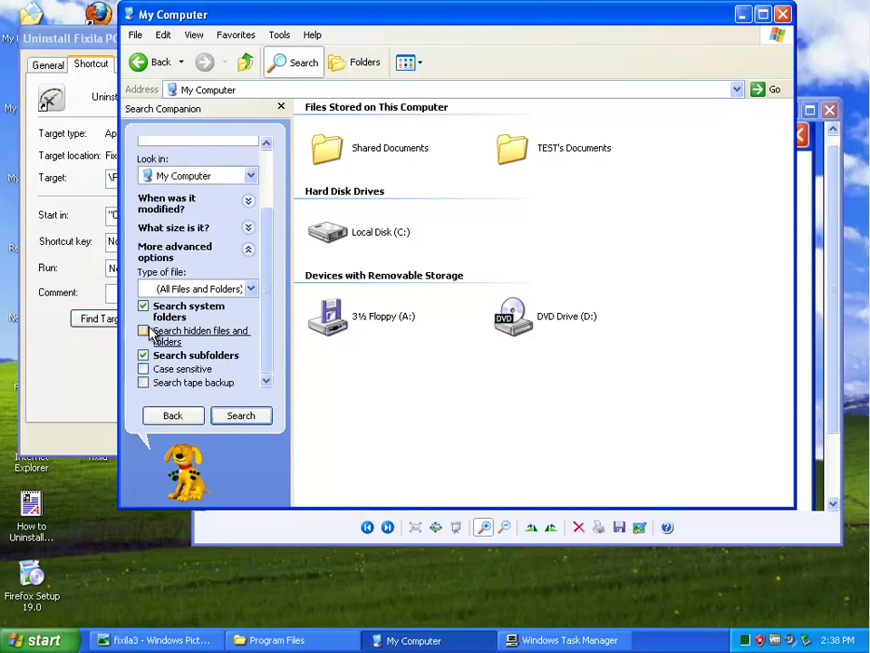
left_click(144, 330)
left_click(143, 369)
left_click(144, 382)
left_click(238, 416)
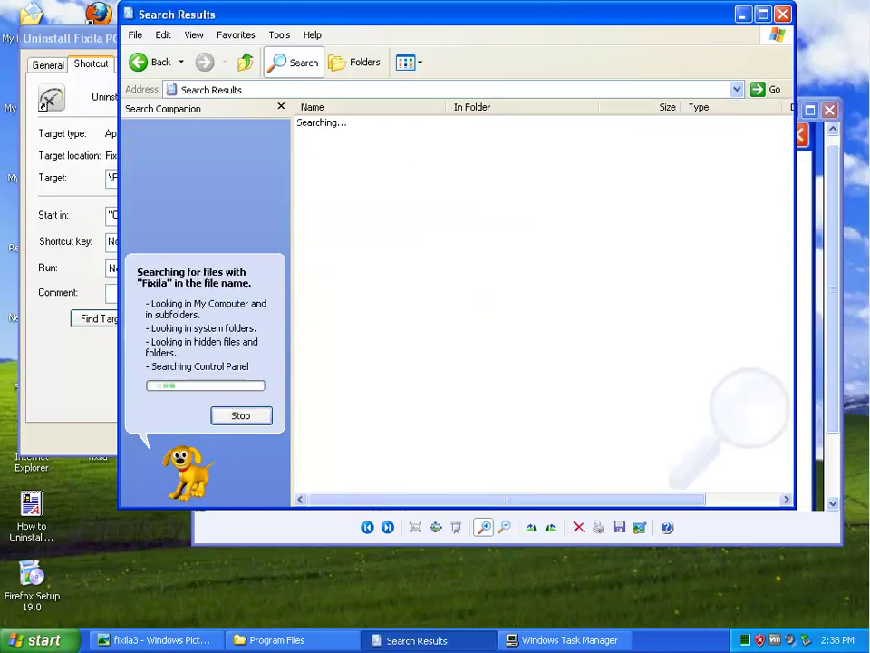
Open the Registry Editor with REGEDIT and search the keys, values and data for Fixila.
key("super+r")
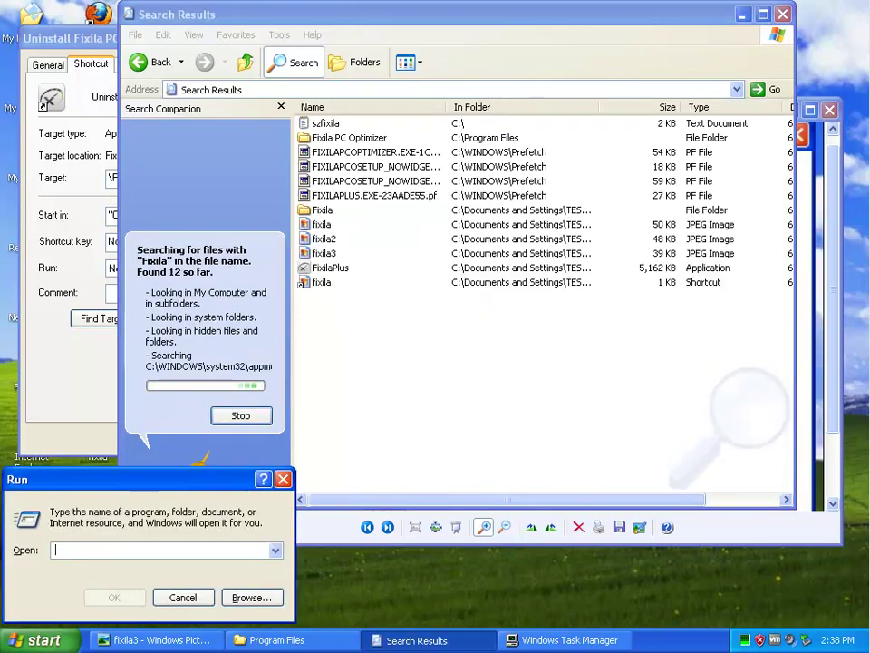
type("REGEDIT")
key("Return")
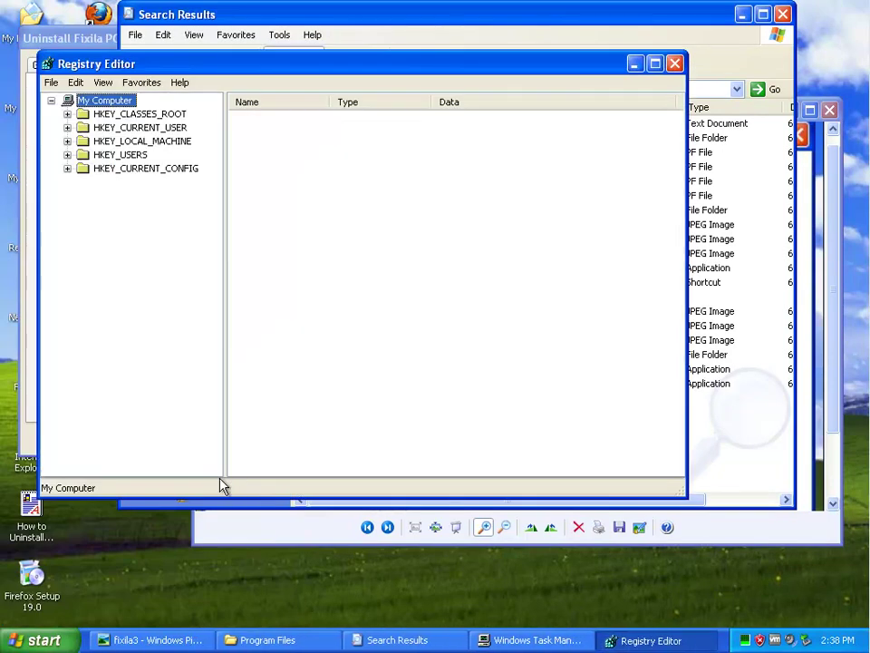
key("ctrl+f")
key("ctrl+v")
key("ctrl+v")
key("BackSpace")
key("BackSpace")
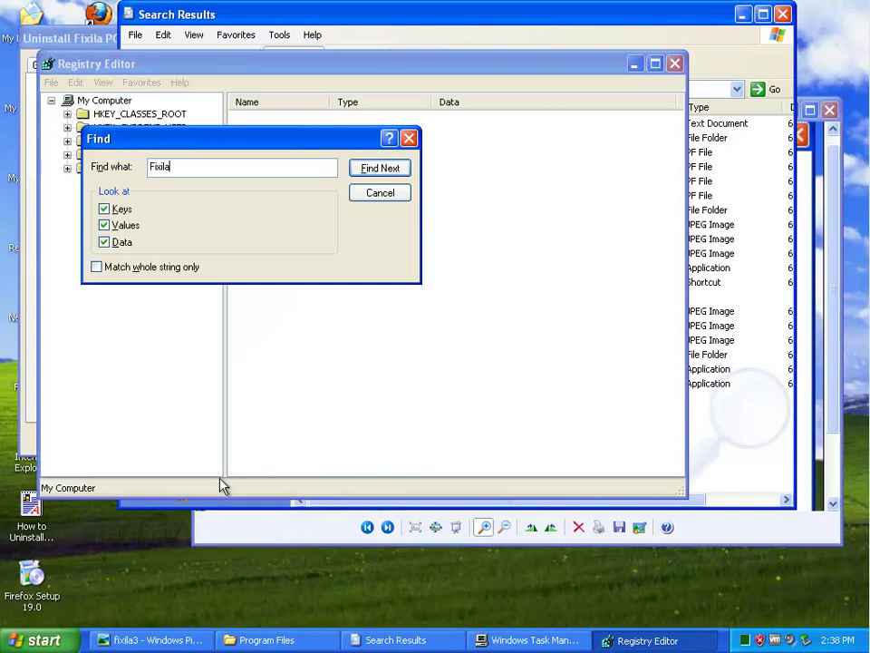
key("Return")
Delete the matching registry key under HKEY_CLASSES_ROOT\Applications and the matching value in Search Assistant\ACMru\5603.
key("Delete")
key("Return")
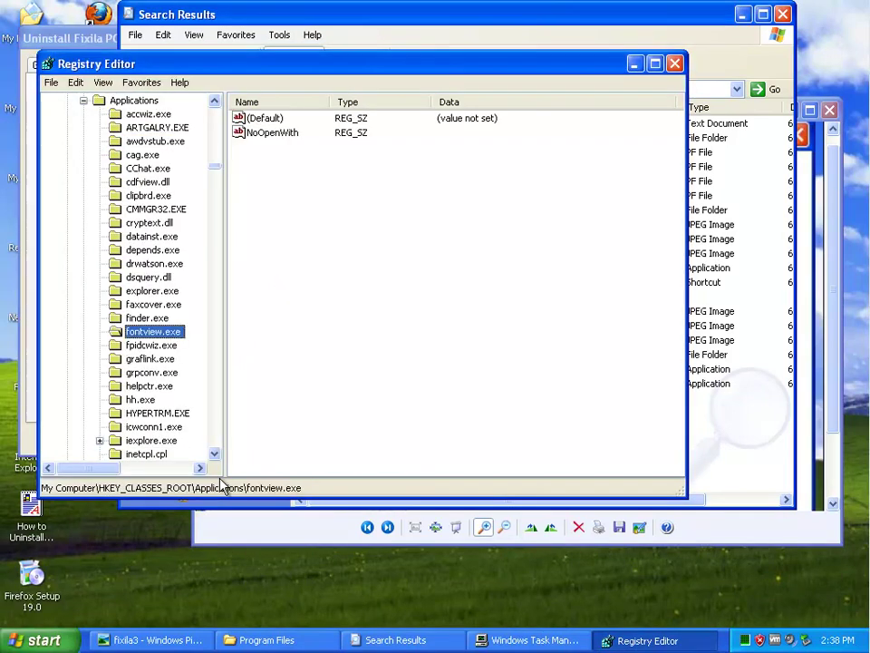
key("F3")
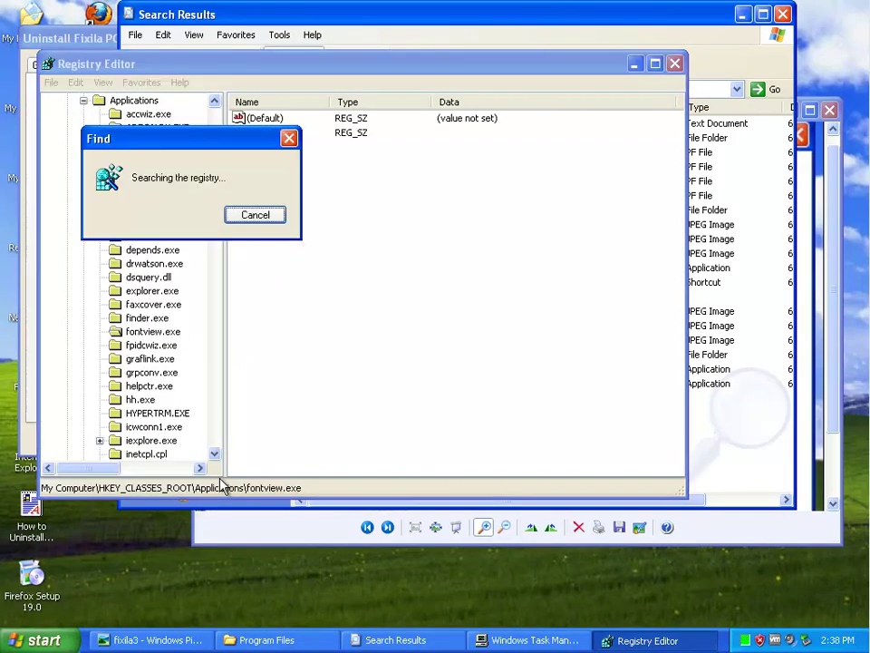
key("Delete")
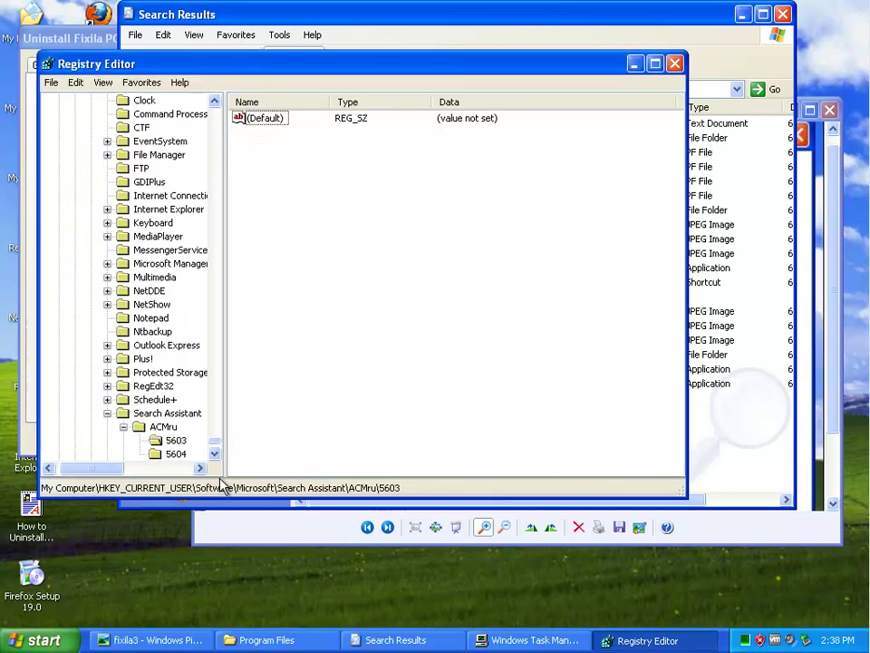
key("Return")
Delete the next Fixila match in the registry, step through the MUICache matches, and close the Registry Editor.
key("F3")
key("Delete")
key("Return")
key("F3")
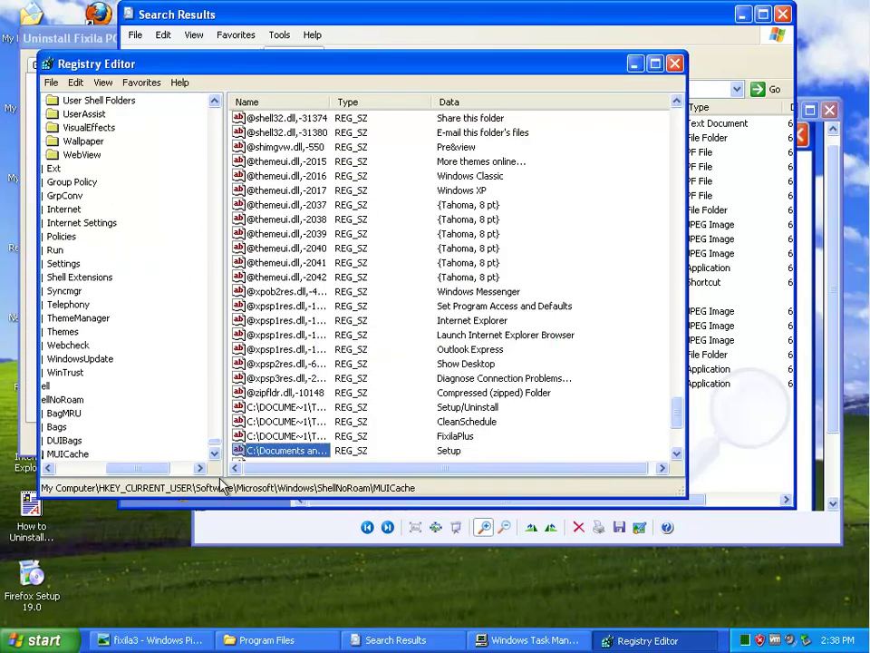
key("F3")
key("F3")
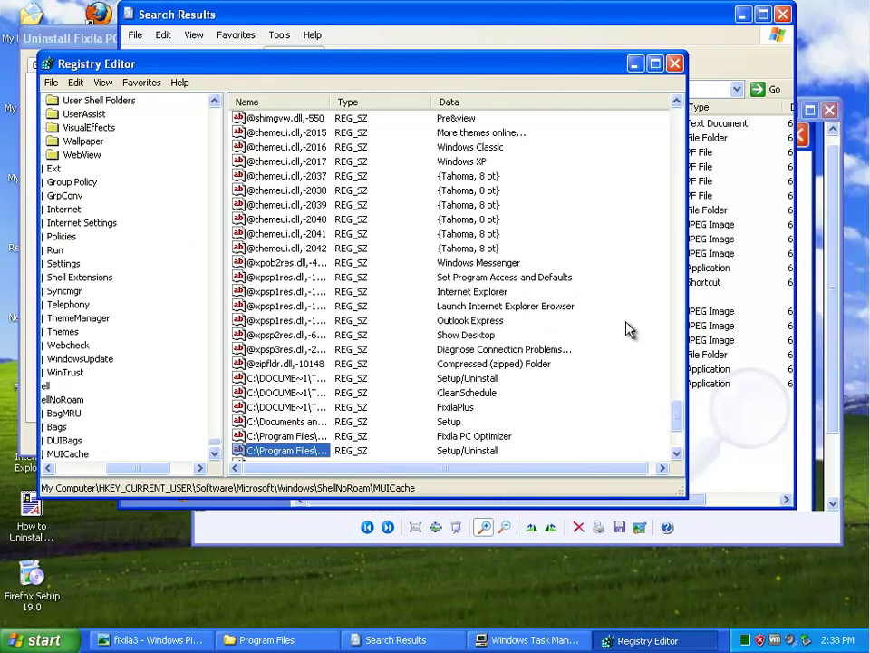
key("alt+F4")
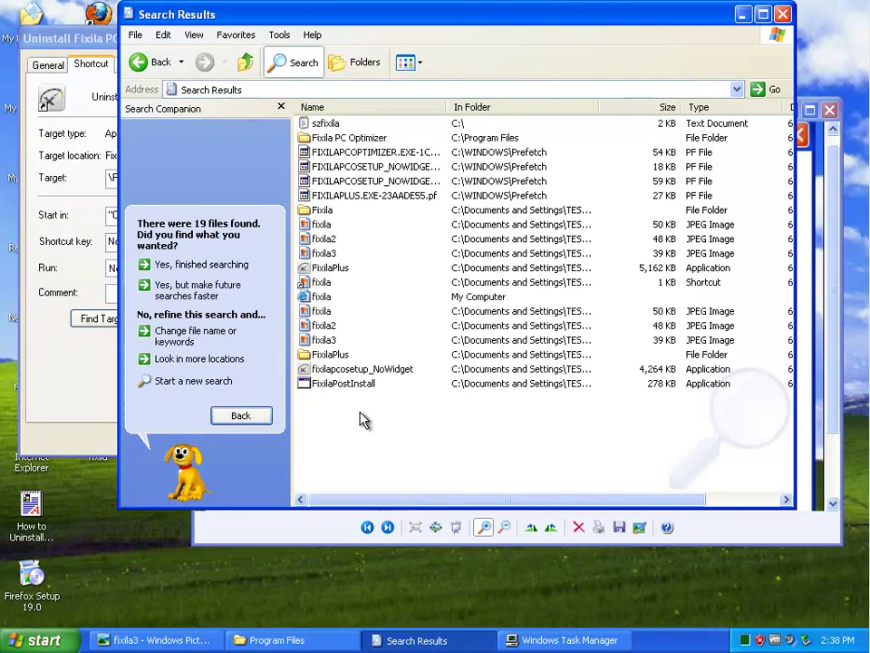
Try to delete all search results except the fixila, fixila2 and fixila3 JPEG images, then clear the selection.
key("ctrl+a")
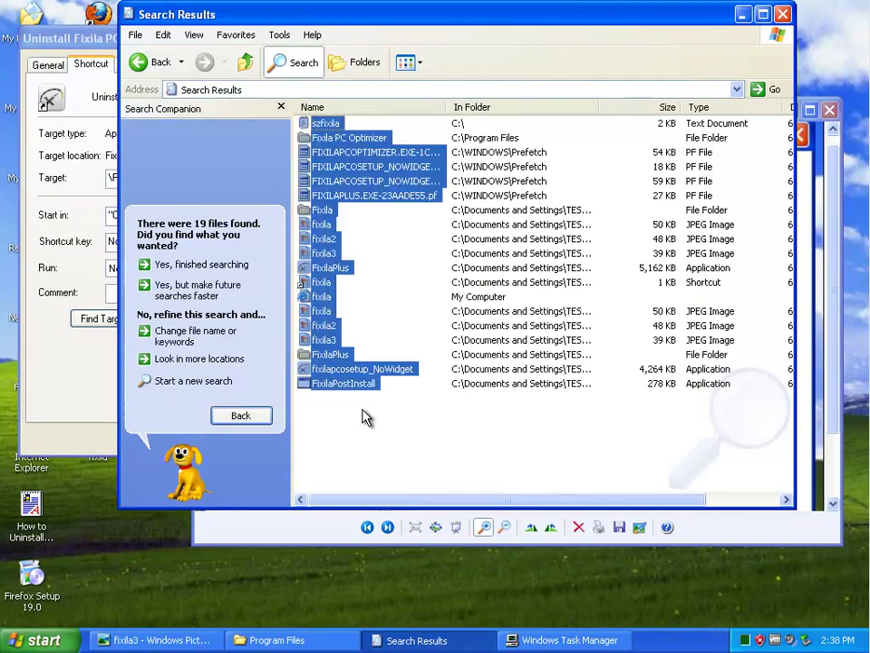
left_click(326, 341, "ctrl")
left_click(324, 325, "ctrl")
left_click(322, 311, "ctrl")
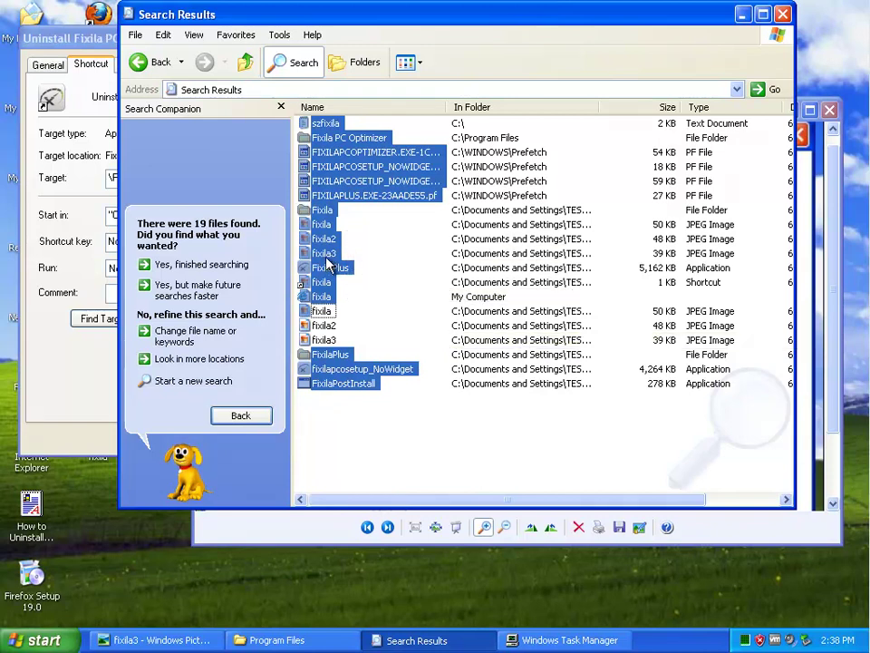
left_click(325, 255, "ctrl")
left_click(324, 239, "ctrl")
left_click(322, 224, "ctrl")
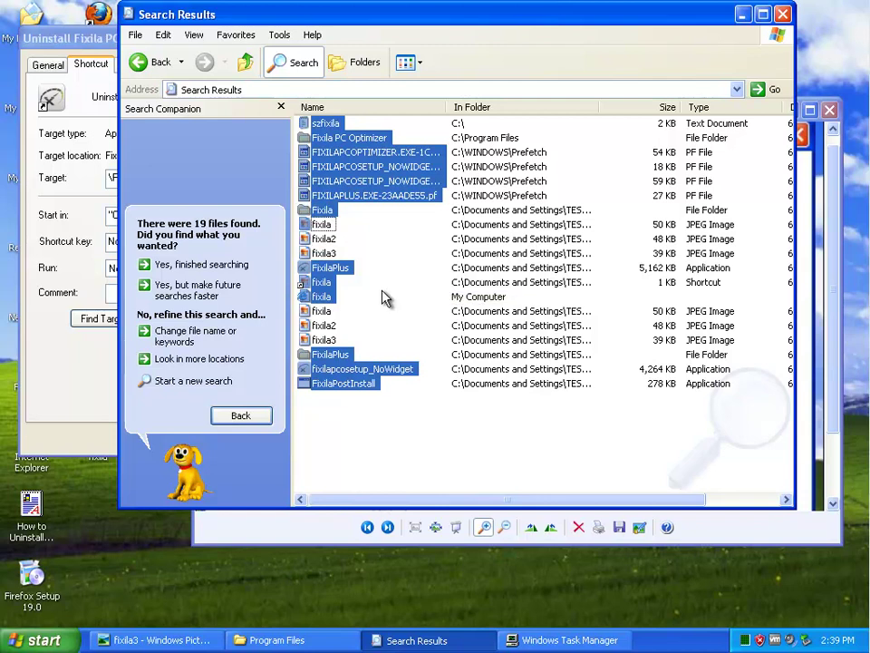
key("Delete")
left_click(438, 370)
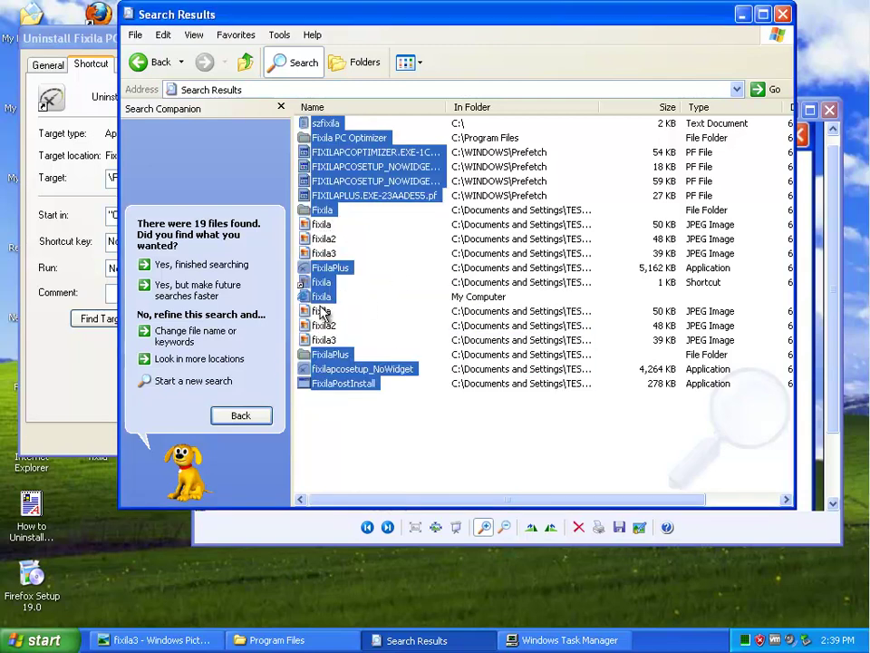
left_click(330, 384)
left_click(333, 408)
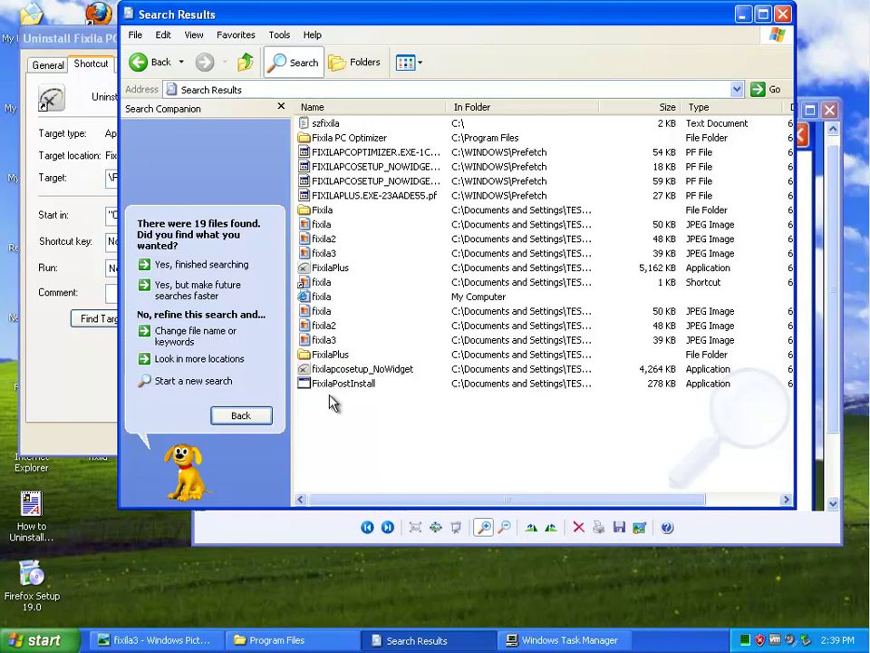
Delete the FixilaPostInstall and fixilapcosetup_NoWidget applications from the search results.
key("Delete")
key("Return")
left_click(333, 369)
key("Delete")
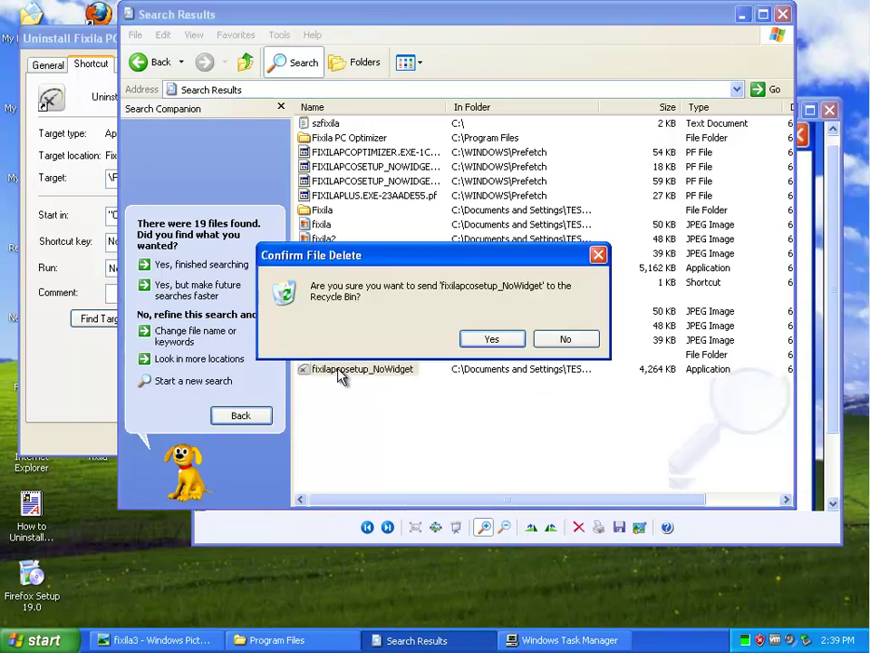
key("Return")
Delete the FixilaPlus folder and the fixila entry located under My Computer from the search results.
left_click(333, 359)
key("Delete")
key("Return")
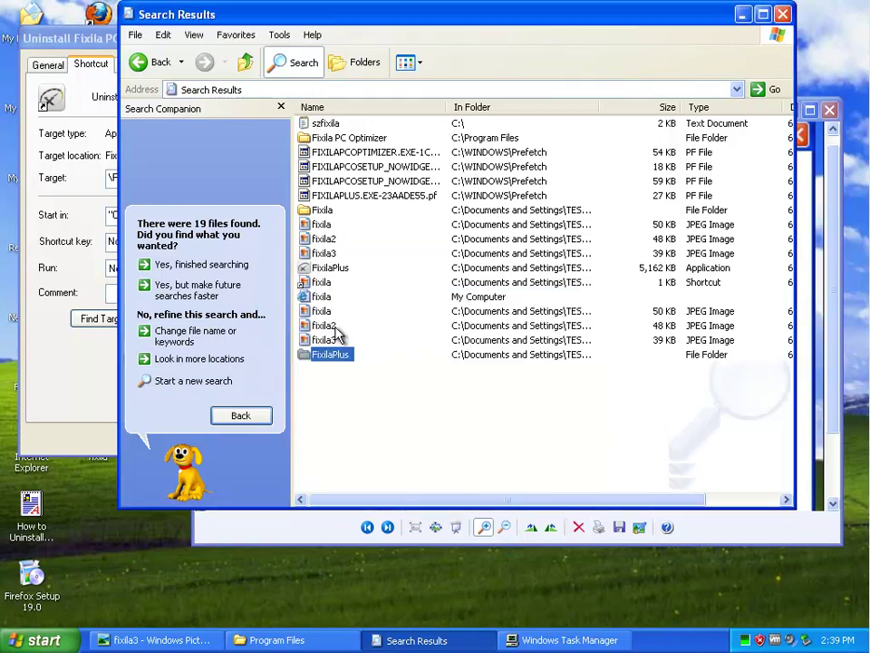
left_click(323, 300)
key("Delete")
key("Return")
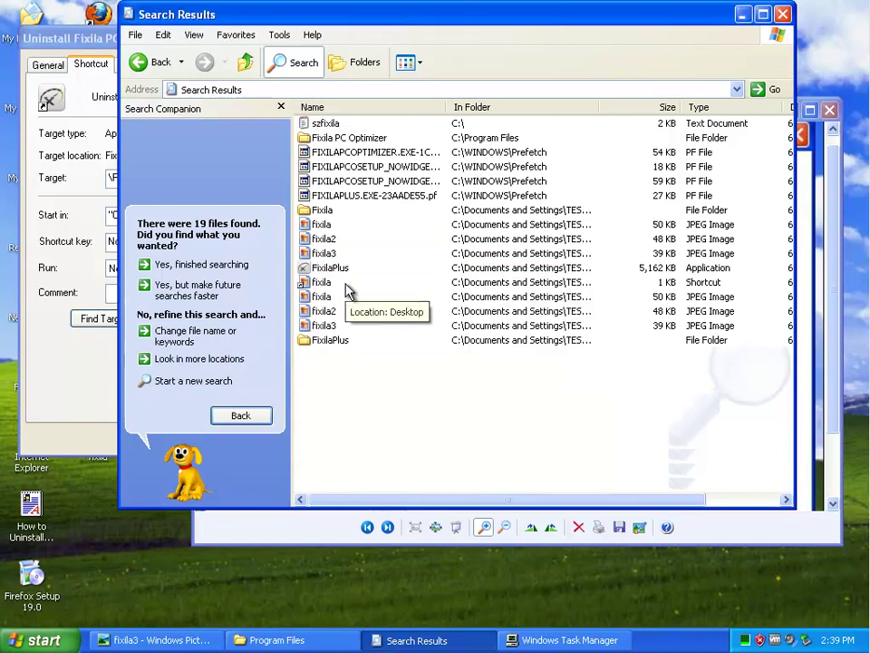
Delete the FixilaPlus application and the Fixila folder from the search results.
left_click(327, 269)
key("Return")
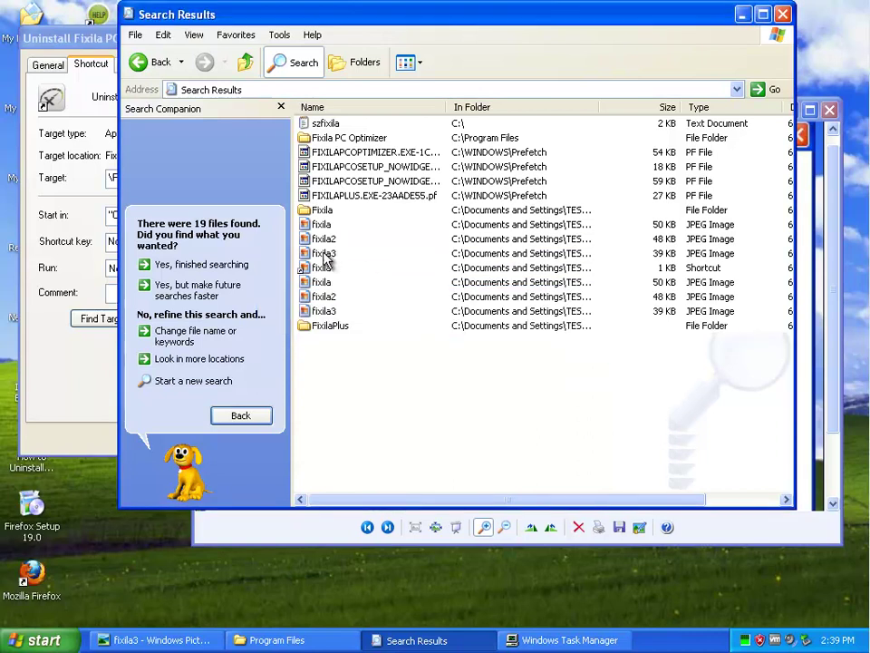
left_click(324, 210)
key("Delete")
key("Return")
Delete the four Fixila prefetch files in C:\WINDOWS\Prefetch, from FIXILAPLUS.EXE up to FIXILAPCOPTIMIZER.EXE.
left_click(361, 196)
key("Delete")
key("Return")
left_click(351, 181)
key("Delete")
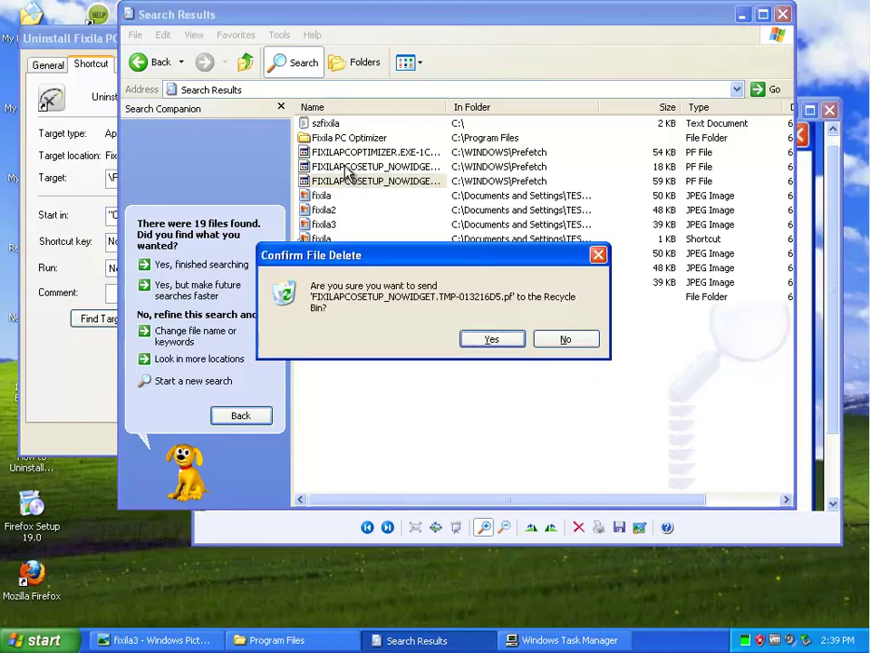
key("Return")
left_click(345, 168)
key("Delete")
key("Return")
left_click(346, 154)
key("Delete")
key("Return")
Delete the Fixila PC Optimizer folder in C:\Program Files and the szfixila text document in C:\.
left_click(340, 139)
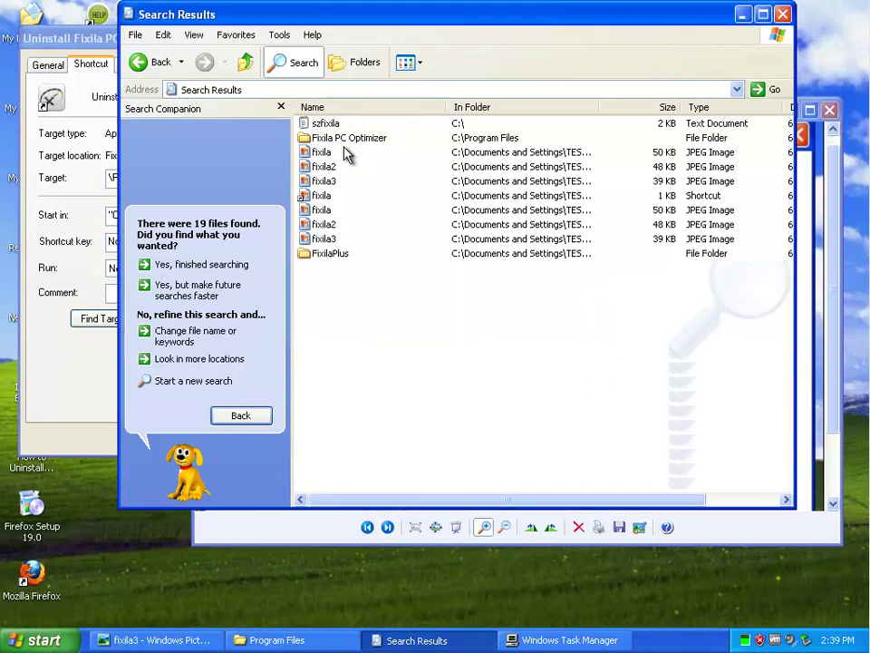
key("Delete")
key("Return")
left_click(332, 125)
key("Delete")
key("Return")
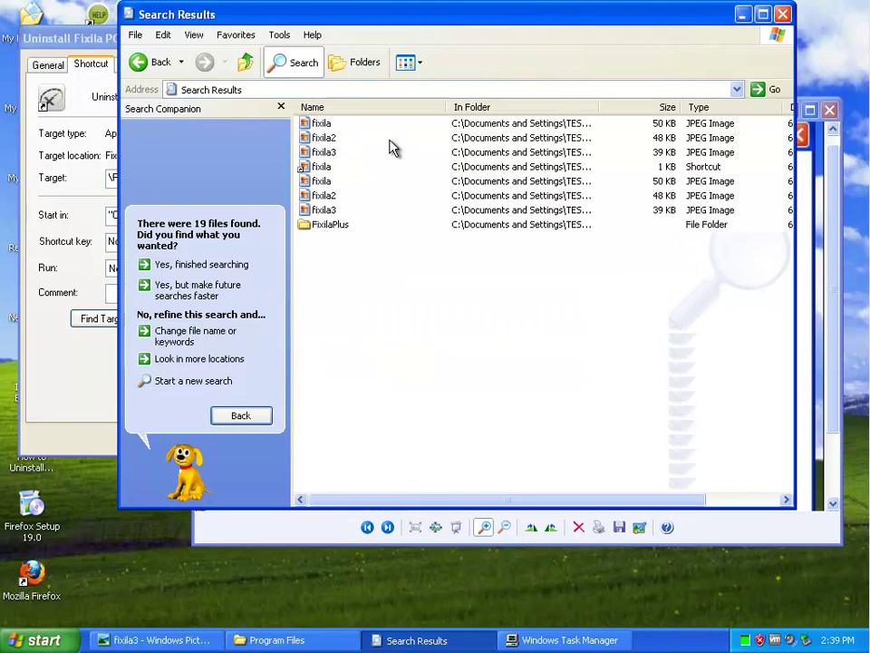
Try again to delete the FixilaPlus folder that is still listed in the search results.
left_click(332, 226)
key("Delete")
key("Return")
key("Return")
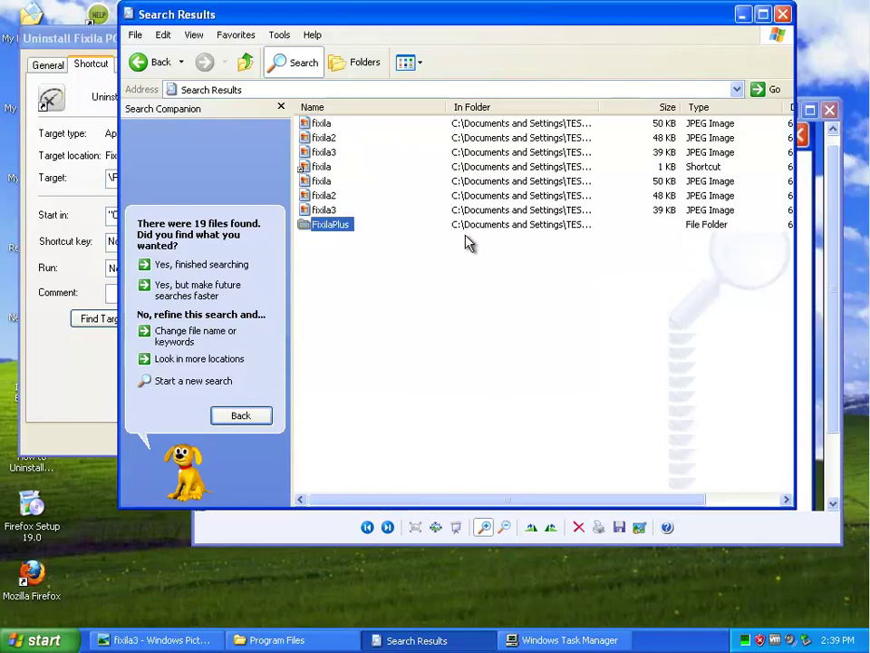
Close the search results and shortcut properties, and delete the Get live tech support, Test your internet speed and TV software desktop shortcuts.
left_click(782, 13)
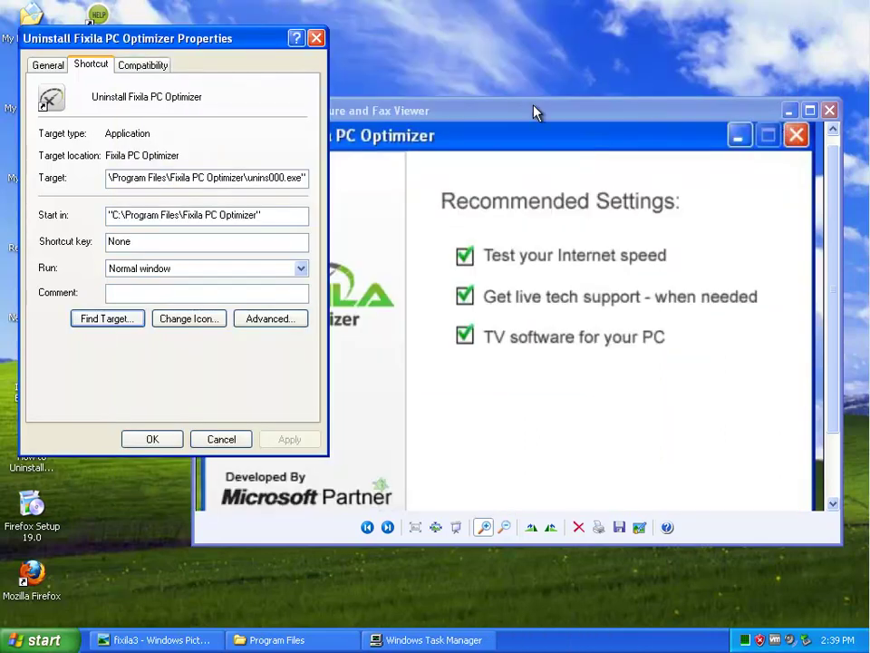
left_click(316, 39)
left_click(39, 247)
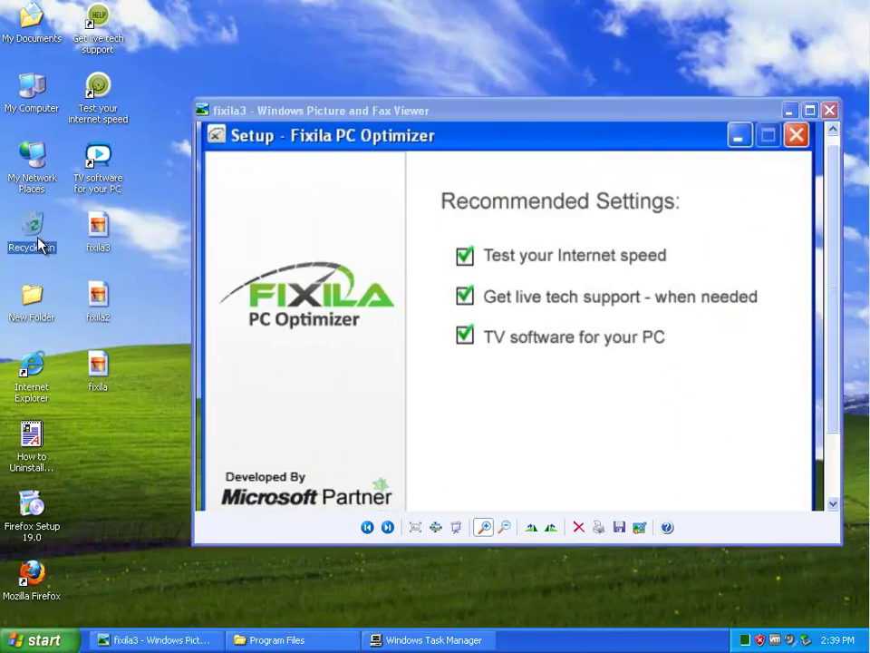
left_click_drag(150, 191, 83, 5)
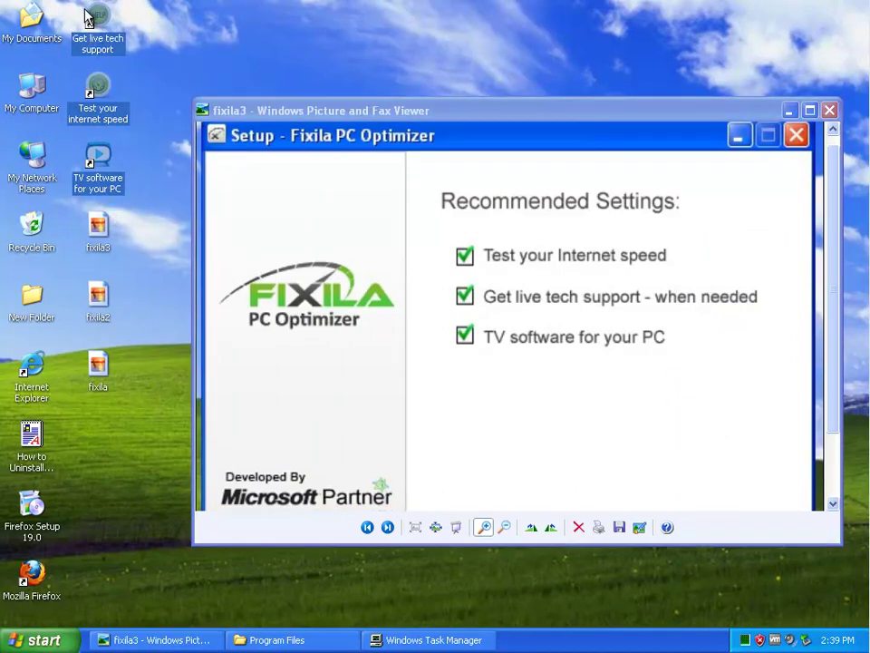
key("Delete")
key("Return")
left_click(412, 358)
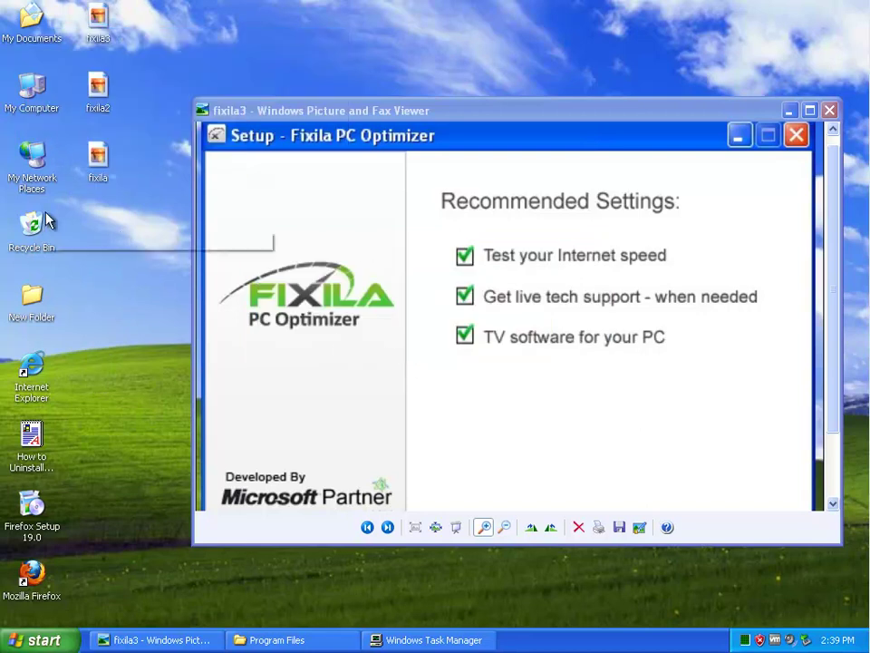
Open the Recycle Bin in a maximized window, select all its items and show them as thumbnails.
double_click(34, 226)
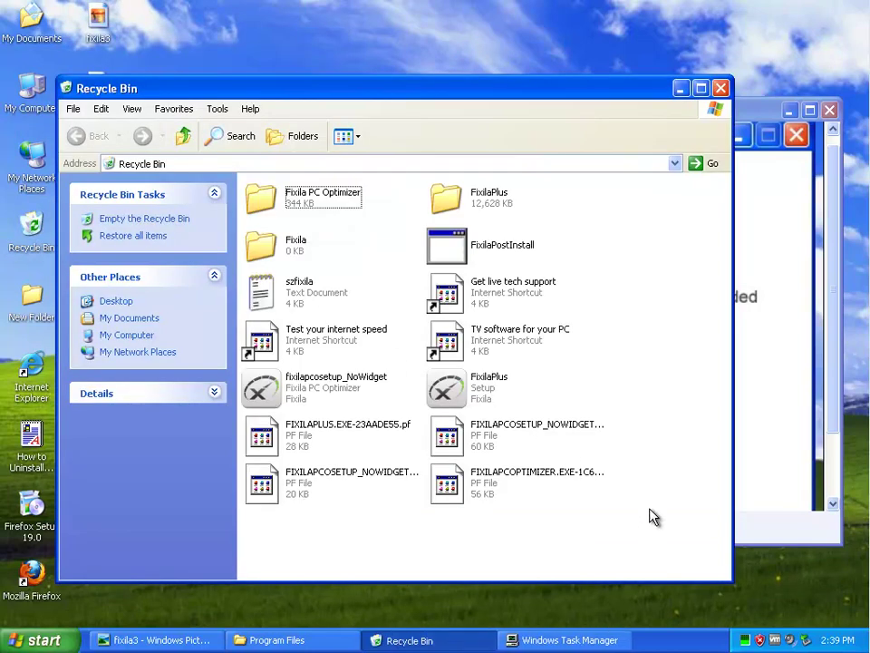
left_click_drag(653, 530, 243, 179)
double_click(405, 92)
left_click(297, 60)
left_click(303, 83)
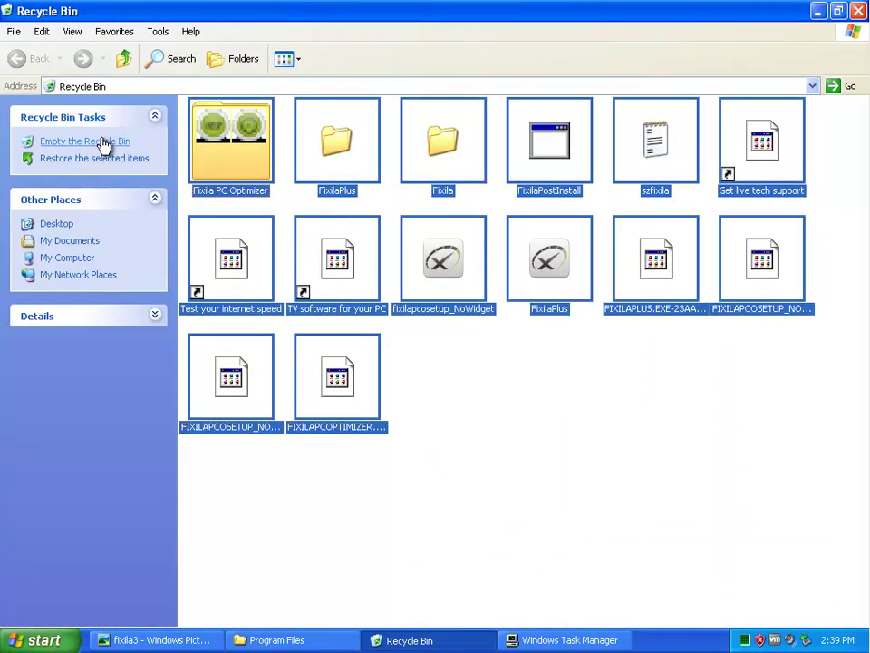
Empty the Recycle Bin of all the deleted Fixila items and close its window.
left_click(107, 141)
left_click_drag(389, 274, 535, 350)
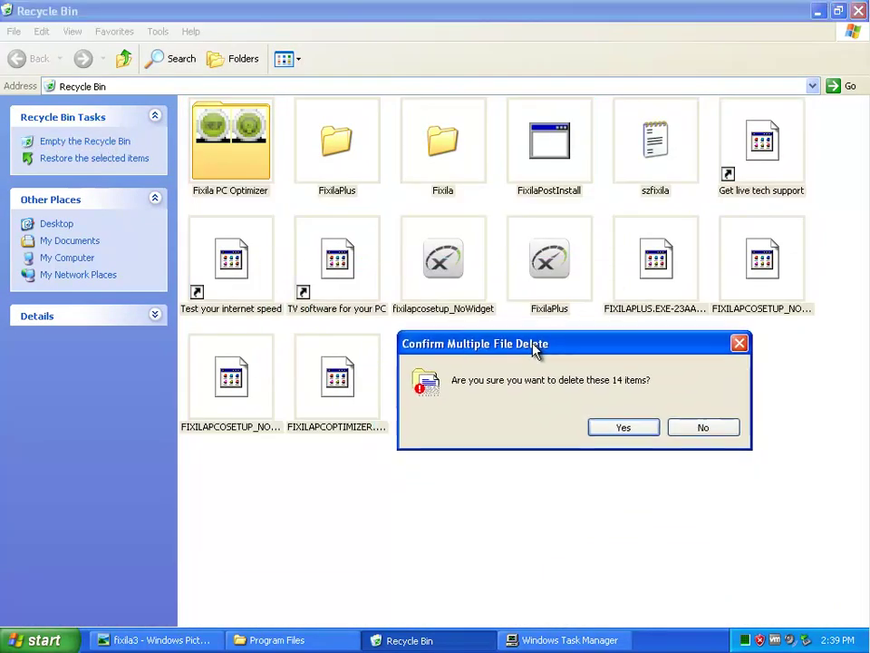
left_click(594, 433)
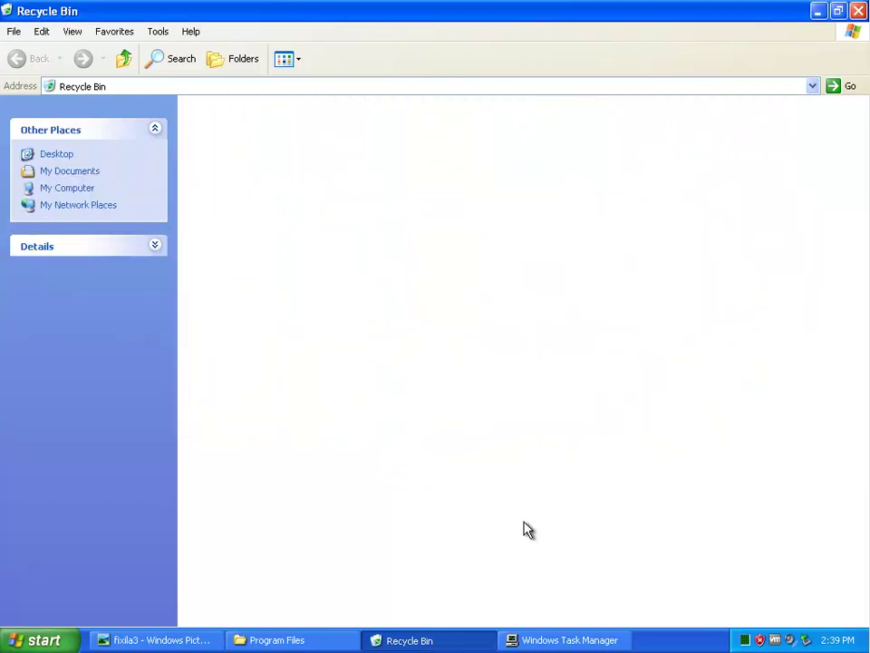
left_click(860, 12)
Reposition the picture viewer and step back through the saved Fixila setup images to view their bundled software offers.
left_click_drag(713, 118, 666, 115)
left_click(319, 526)
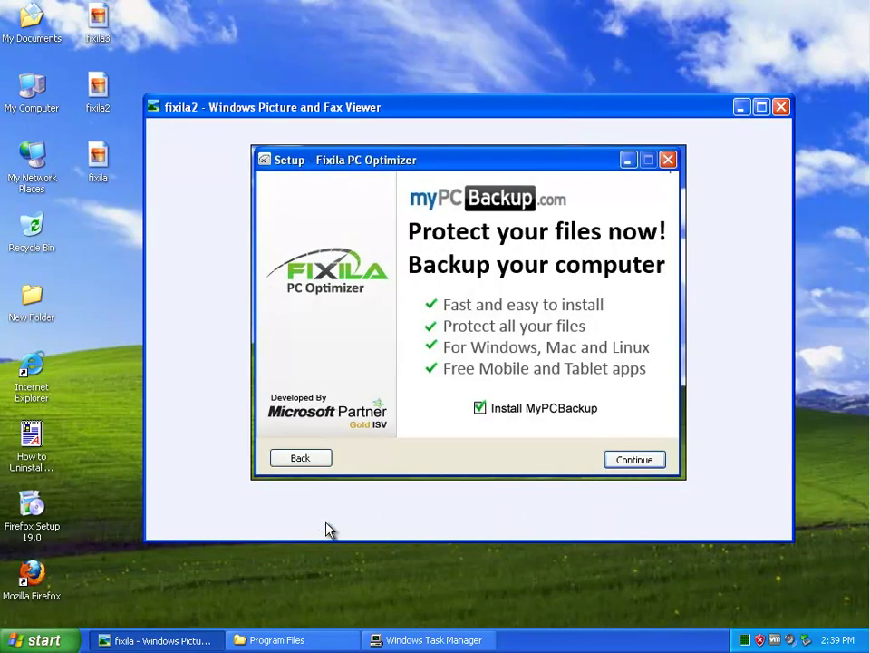
left_click(322, 524)
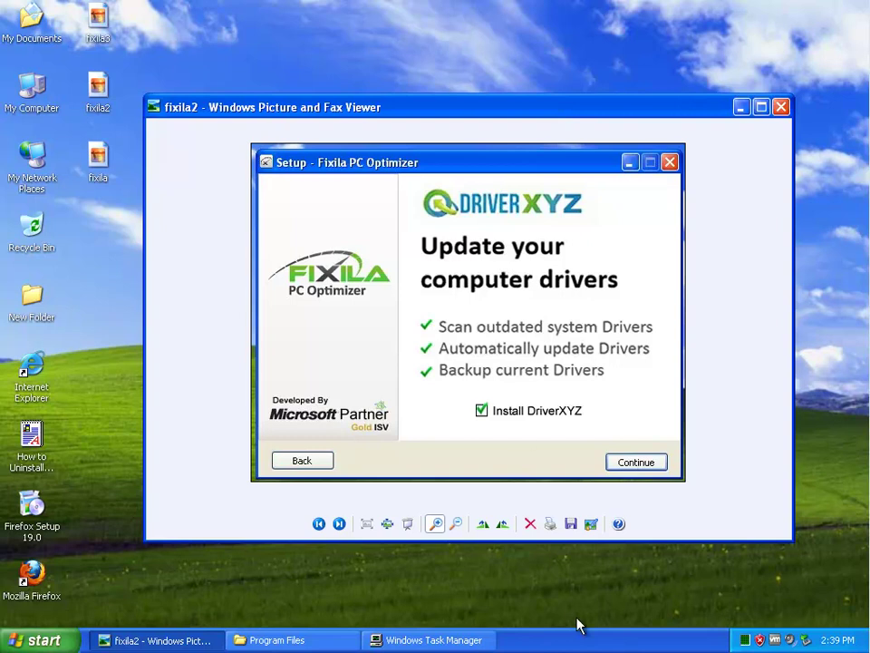